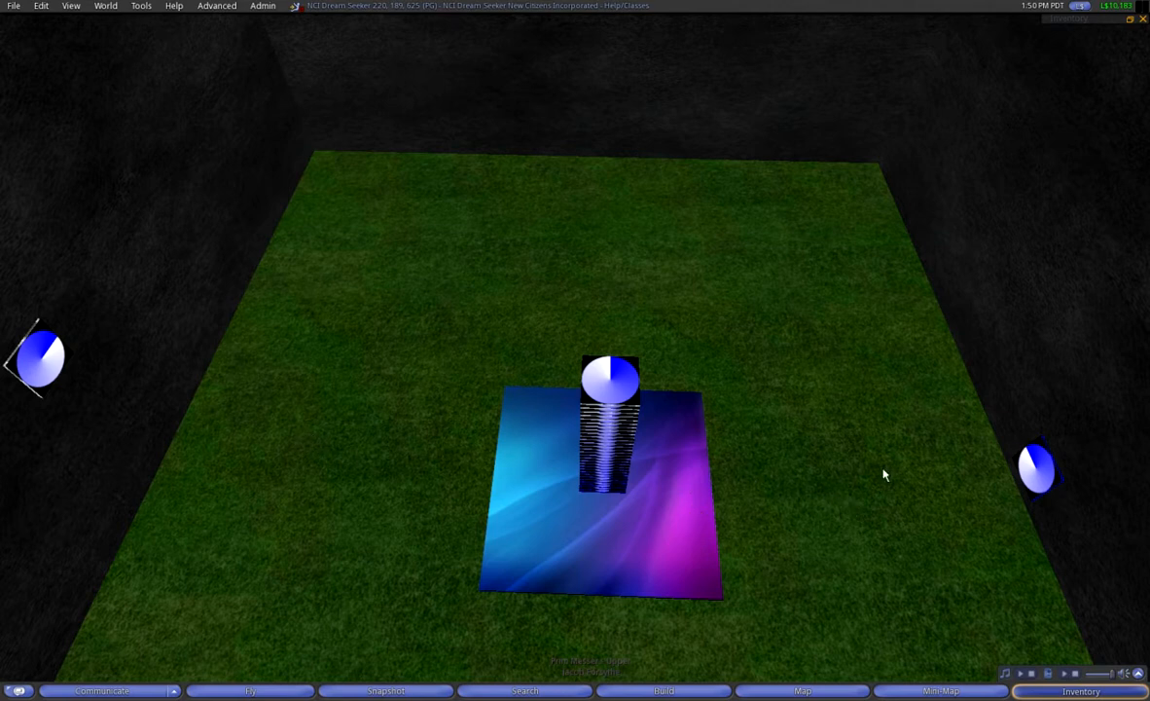
- Check the option menus of slice 0, slice 31 and the workspace plate, dismissing each one
click(1041, 470)
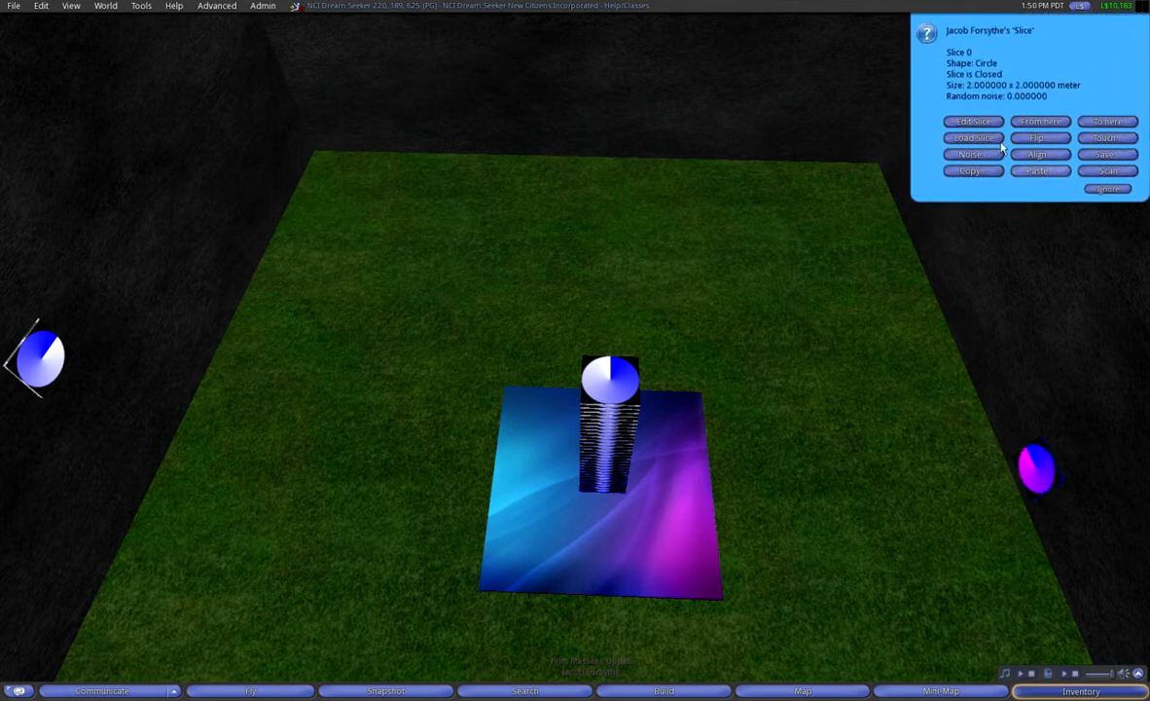
click(1098, 190)
click(32, 343)
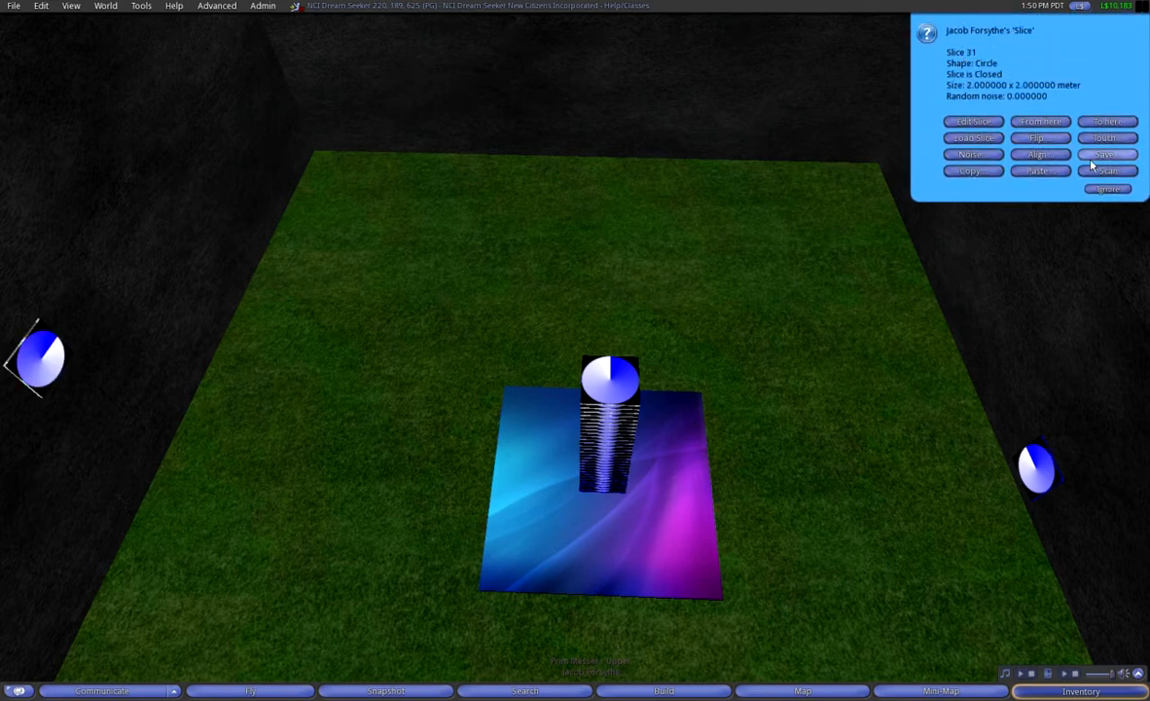
click(1106, 189)
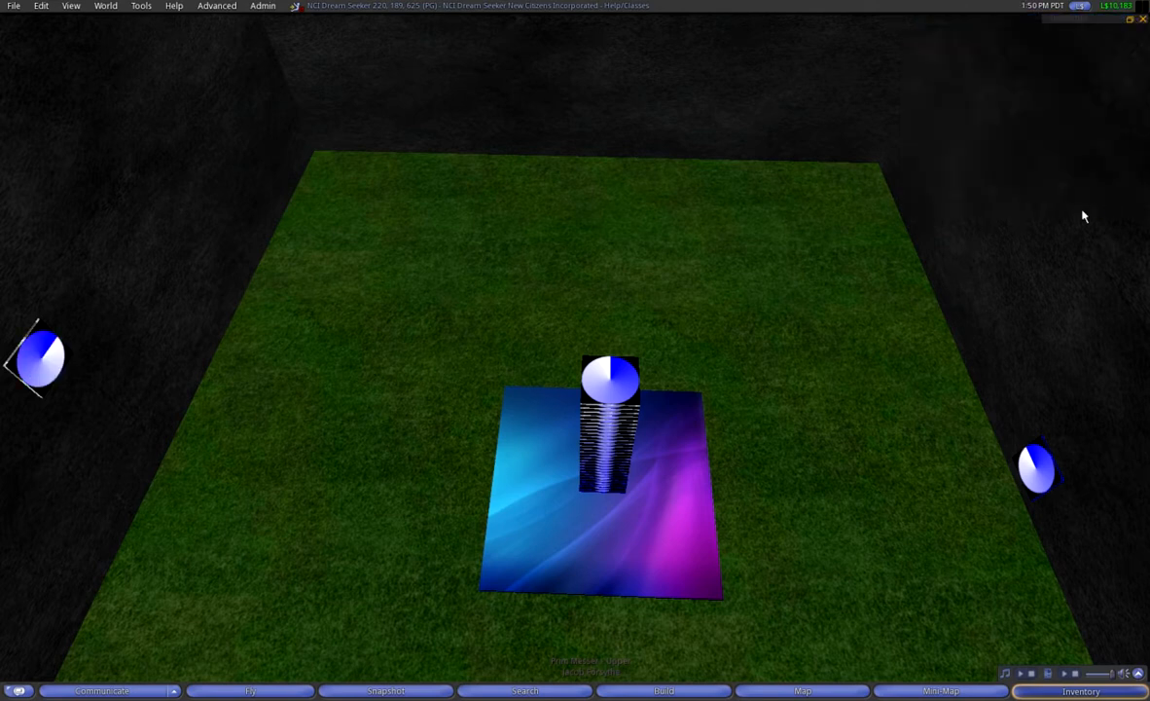
click(635, 534)
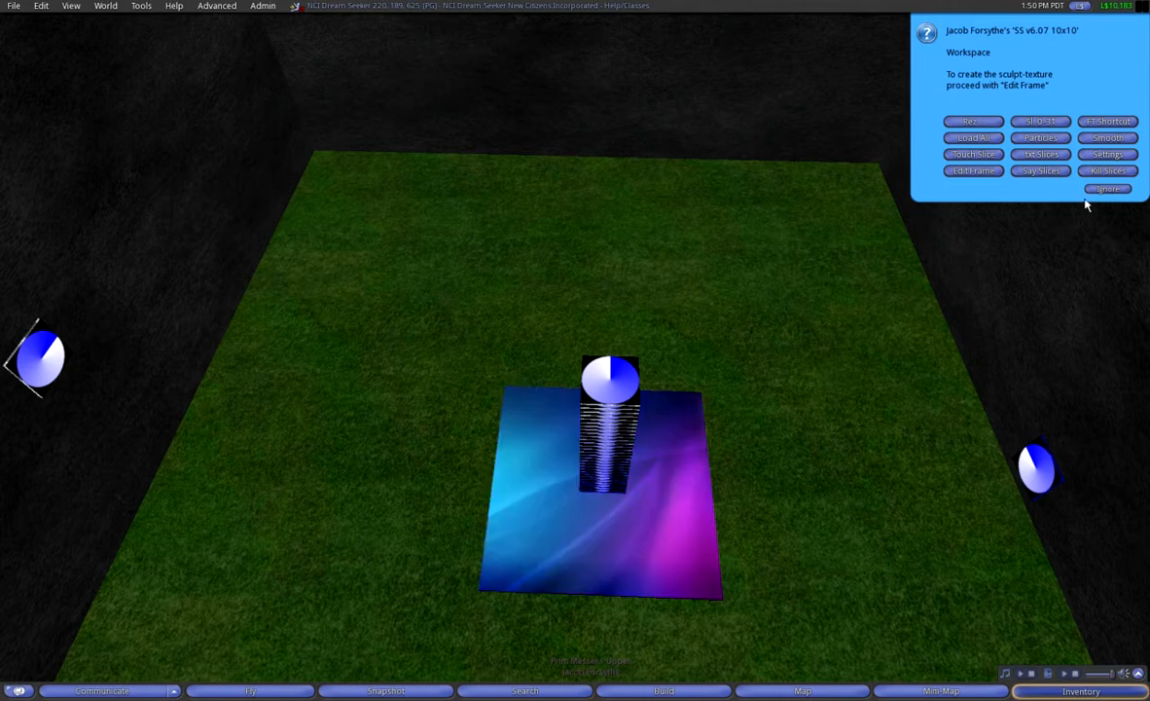
click(1107, 189)
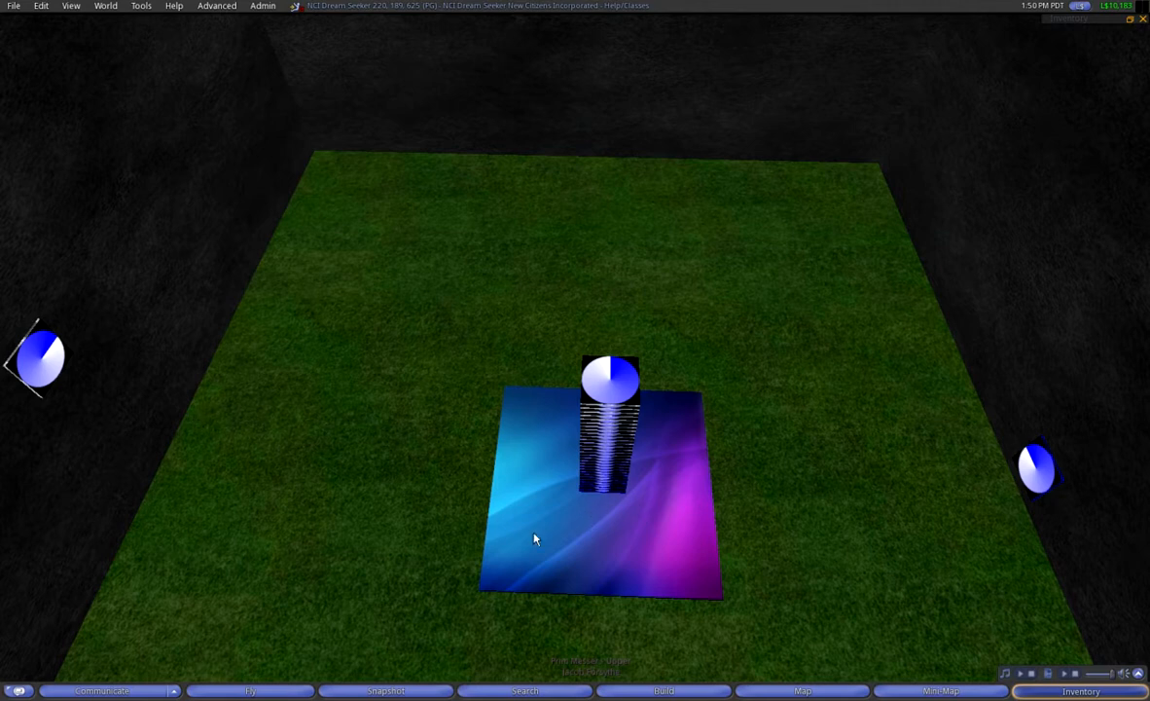
- Create a B-Spline covering slices 0 to 31 from the workspace plate
click(670, 542)
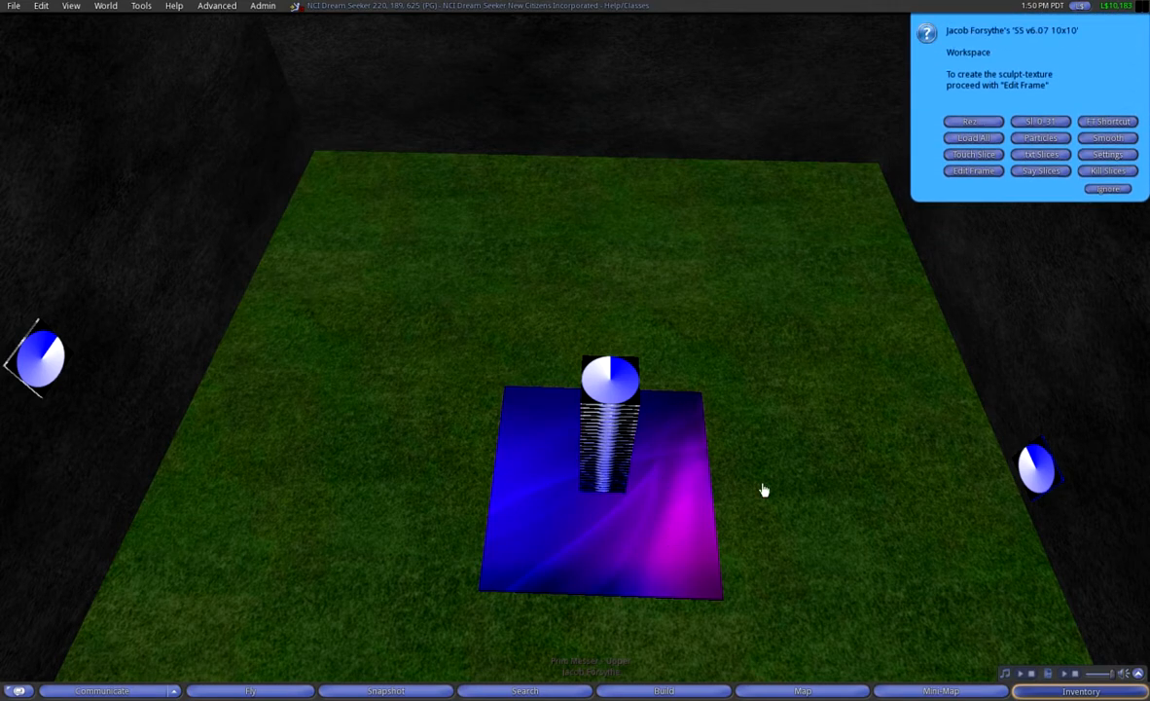
click(1041, 121)
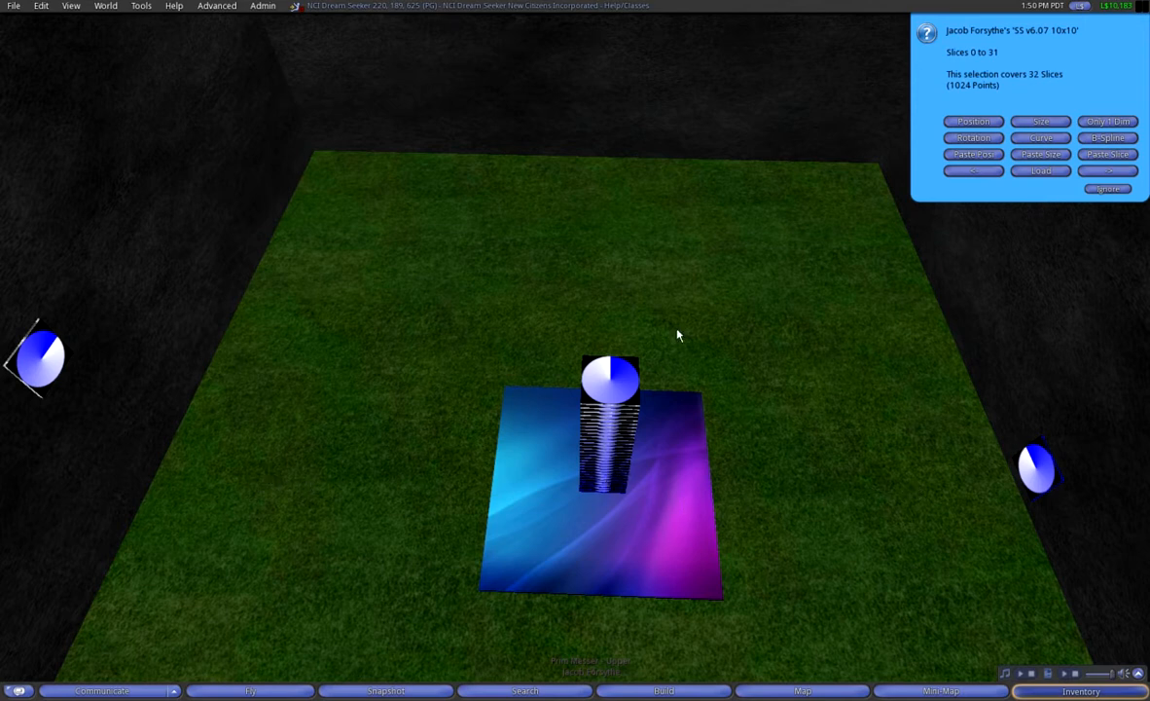
click(1098, 138)
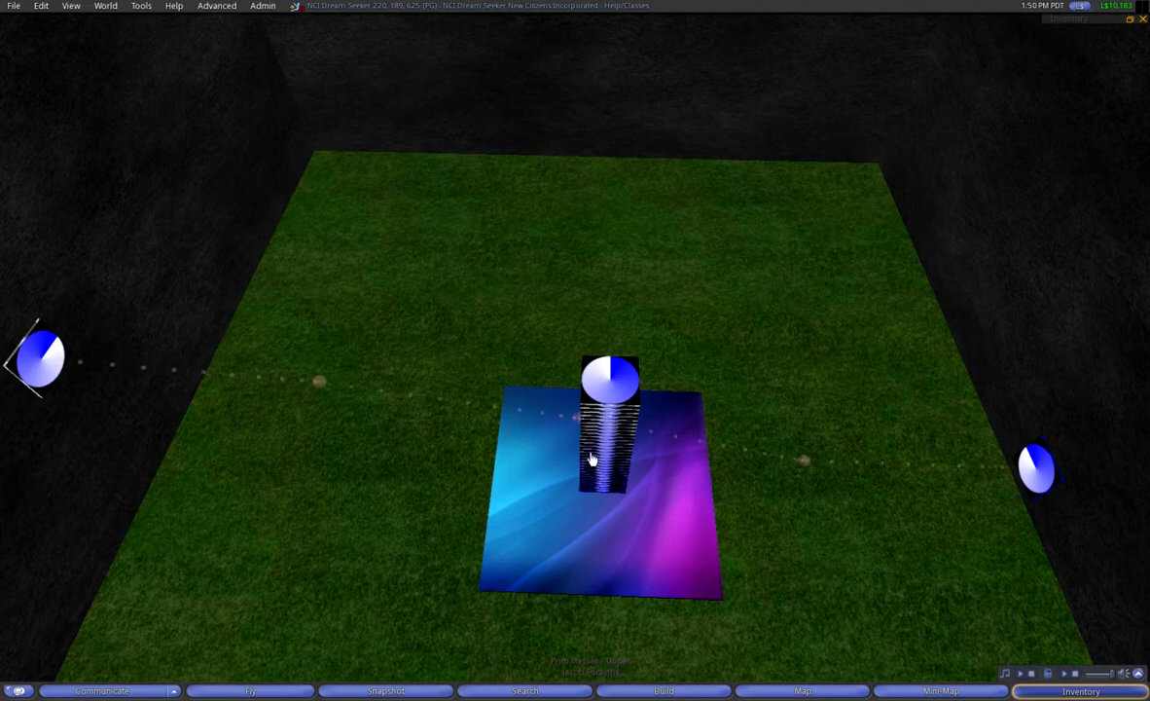
- Edit the spline's middle control node and move it along Y to about 178.77 m
alt+drag(592, 460, 833, 418)
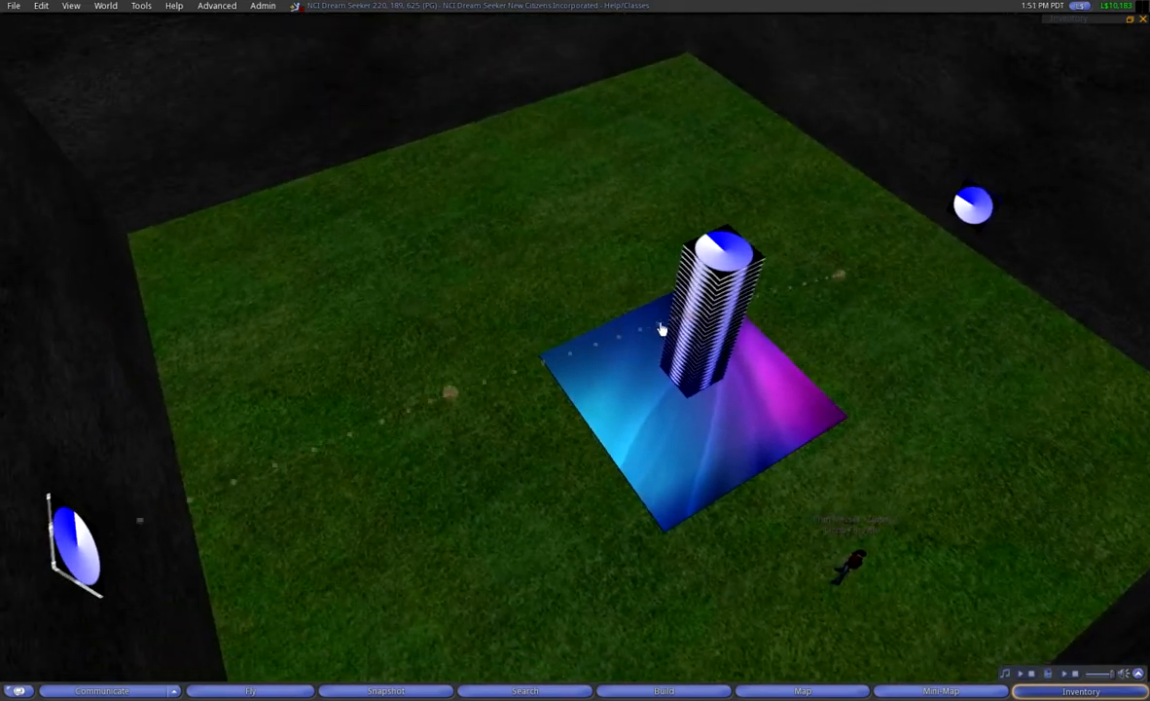
right_click(687, 316)
click(718, 344)
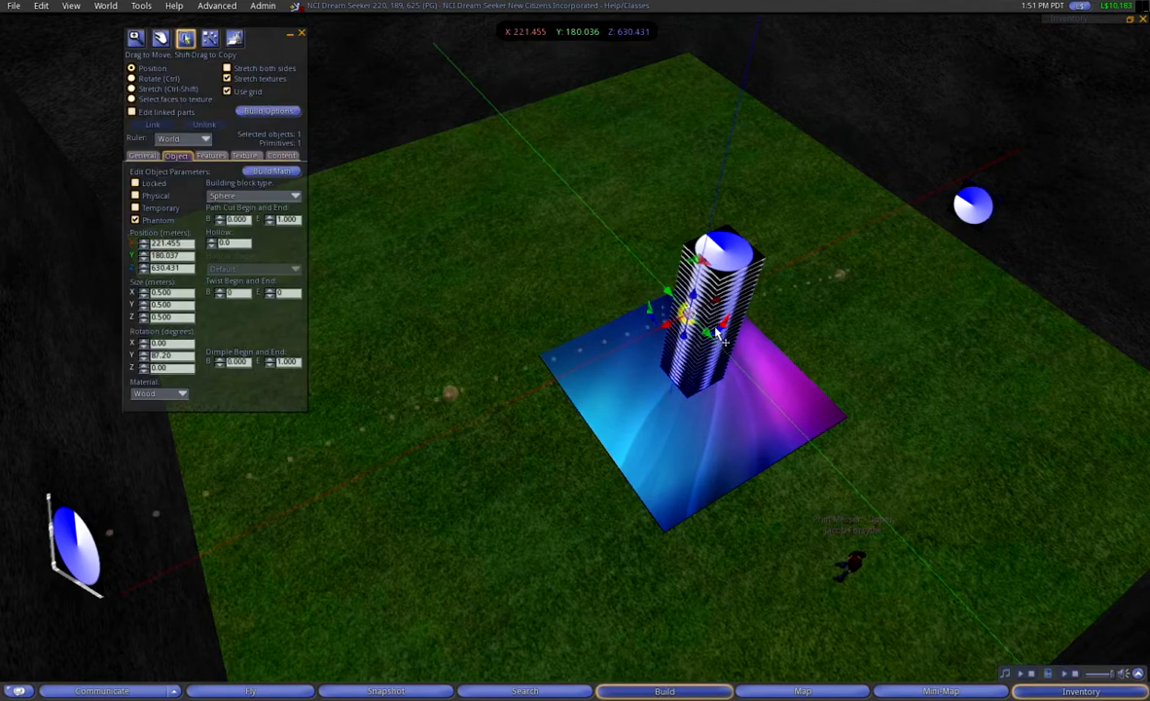
alt+drag(683, 312, 585, 377)
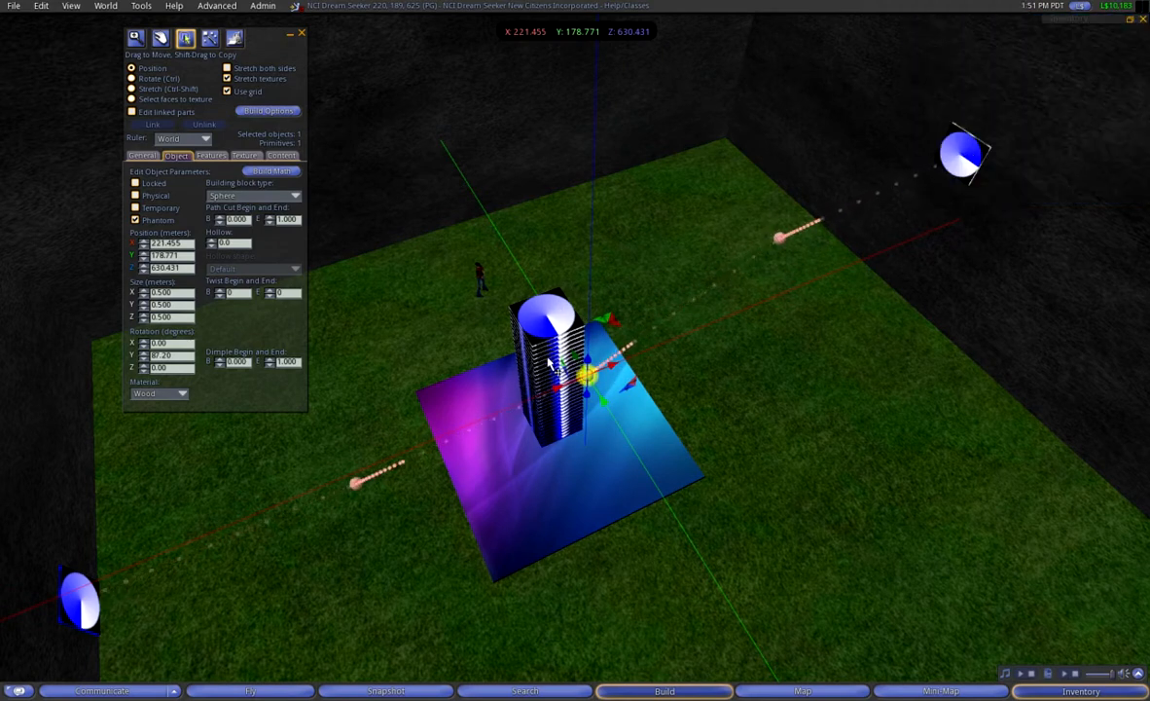
- Move the control node at X 230.867 sideways along Y to about 172.13 m to bend that end of the spline
alt+drag(549, 365, 451, 375)
alt+click(776, 305)
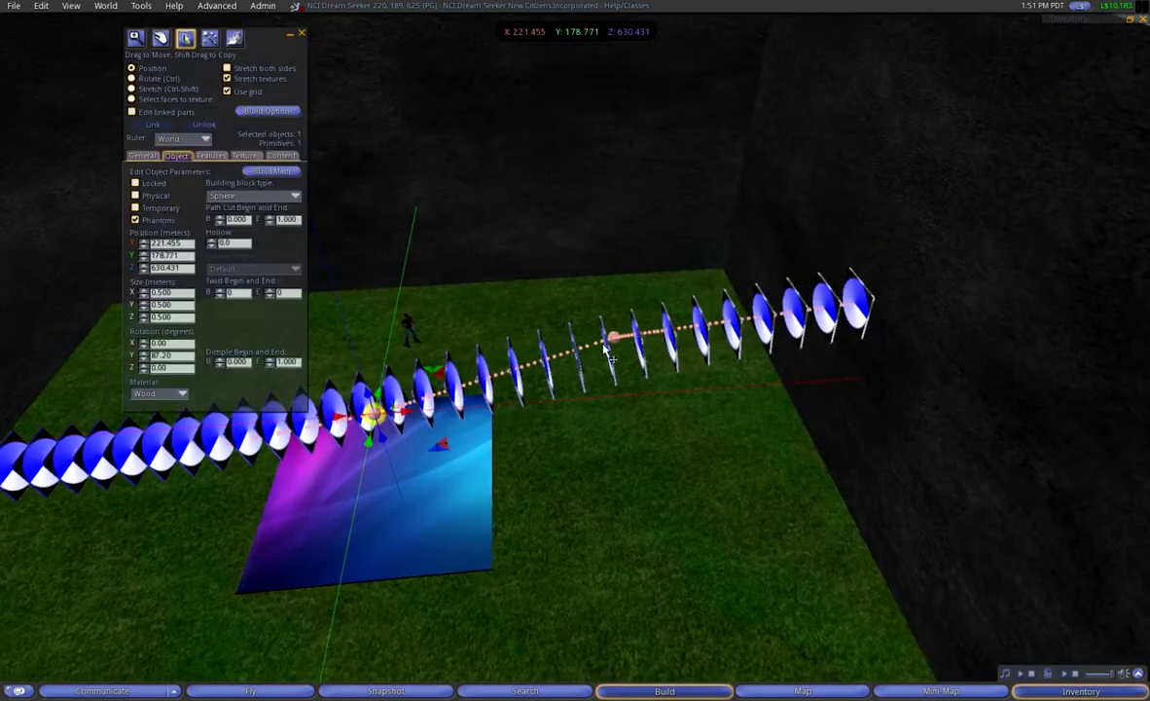
click(614, 335)
drag(614, 358, 643, 595)
- Move the control node on the opposite side of the middle node along Y, away from the other bend
ctrl+alt+drag(282, 436, 454, 340)
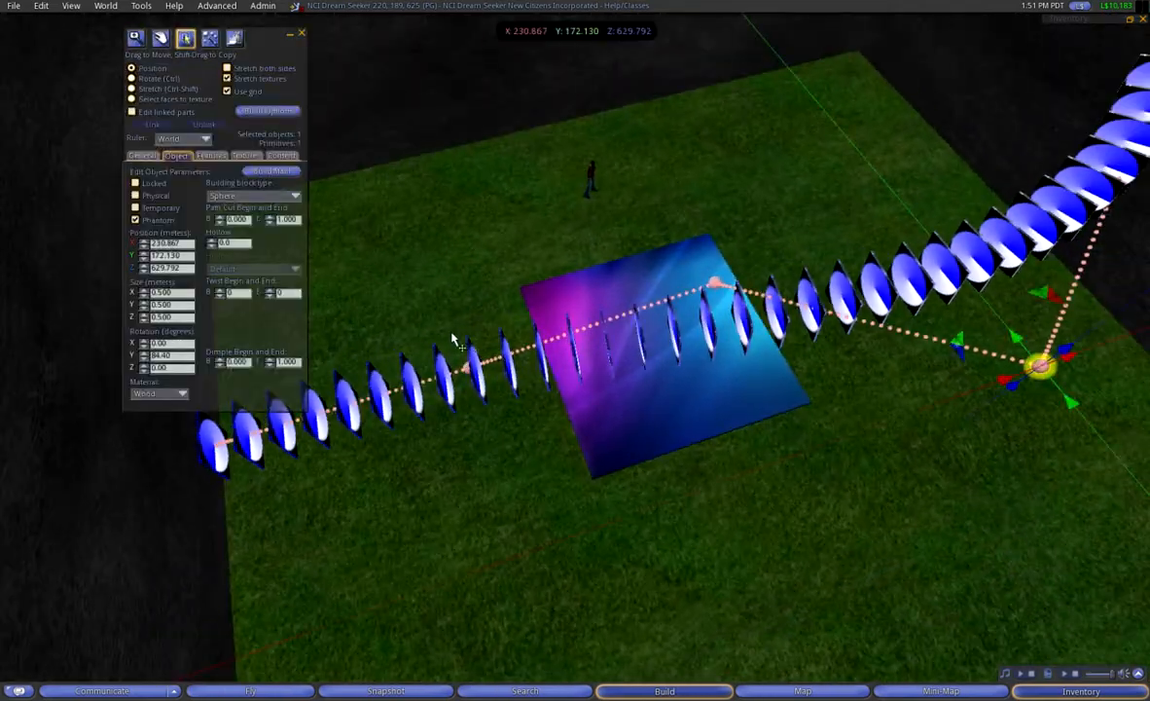
click(468, 367)
drag(513, 313, 471, 186)
- Shift the middle control node to about Y 175.30 m and the X 230.867 node to about Y 171.96 m, ending object editing
click(715, 283)
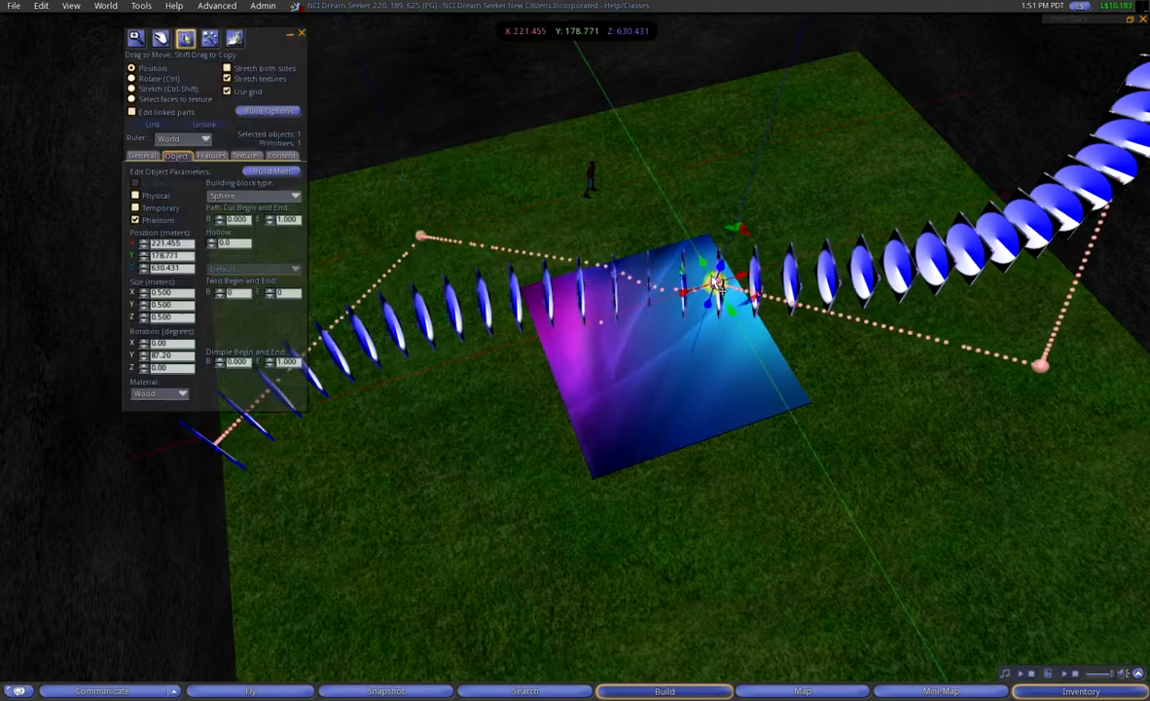
drag(737, 303, 788, 377)
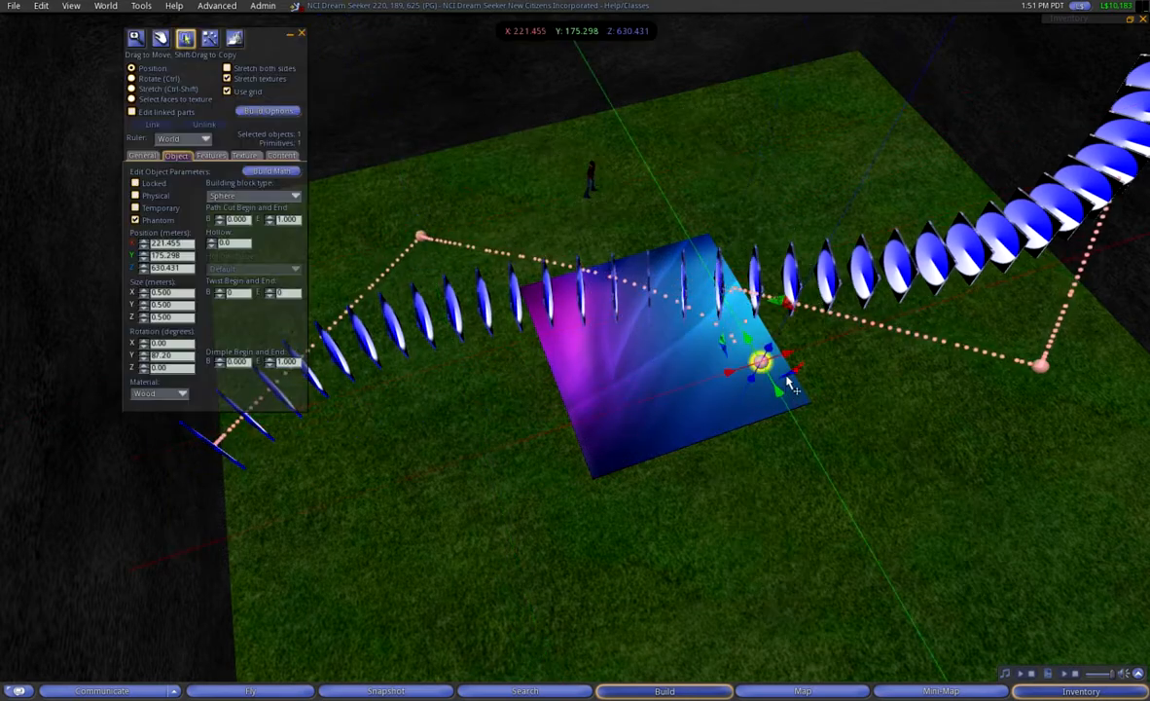
click(1040, 367)
drag(1070, 400, 1075, 406)
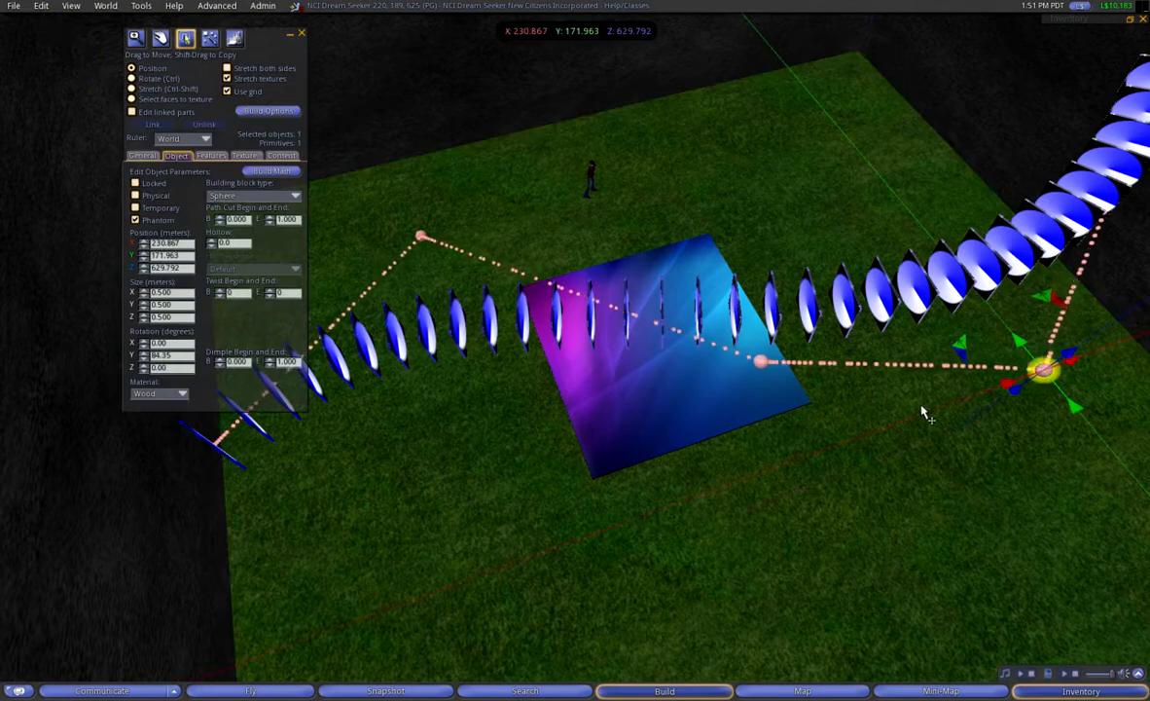
key(alt)
alt+drag(700, 274, 714, 368)
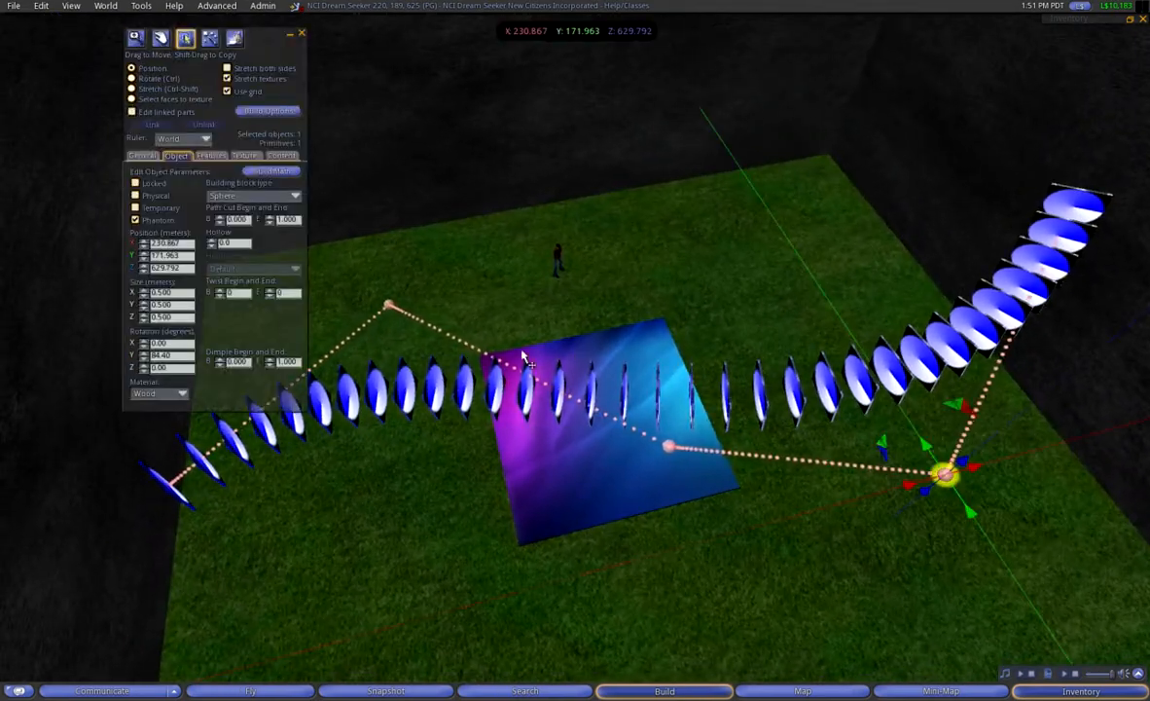
click(278, 31)
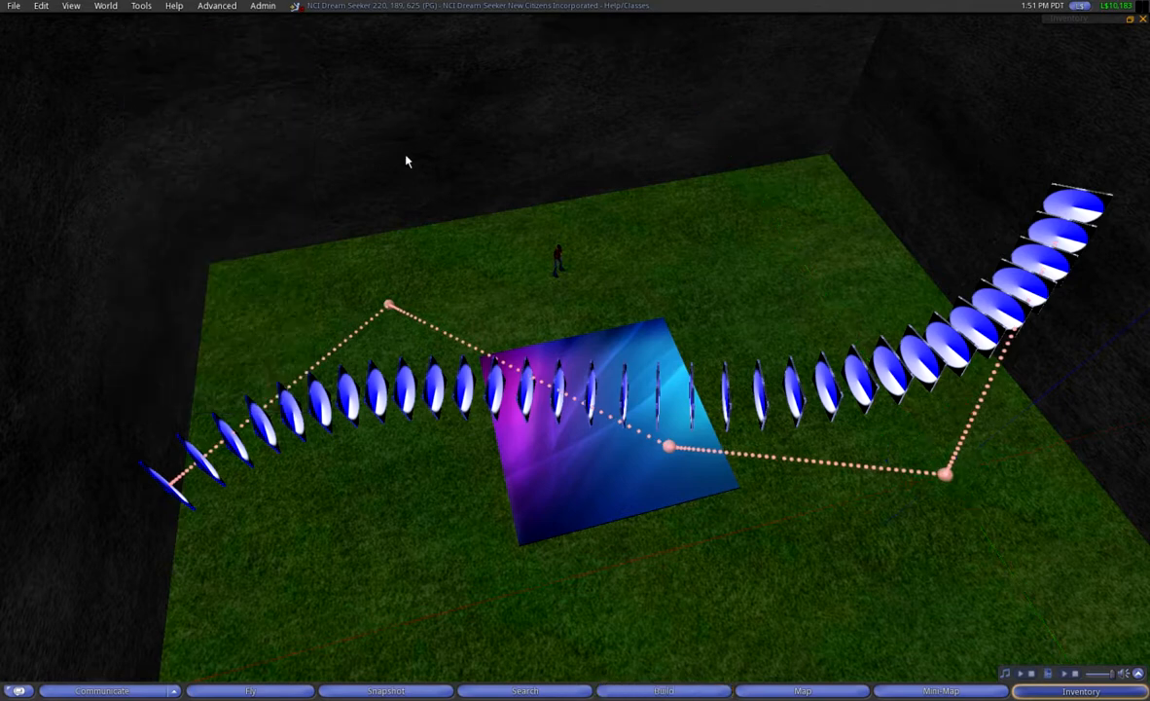
- Open the workspace's sculpt frame and auto-adjust it to enclose all the slices
click(686, 345)
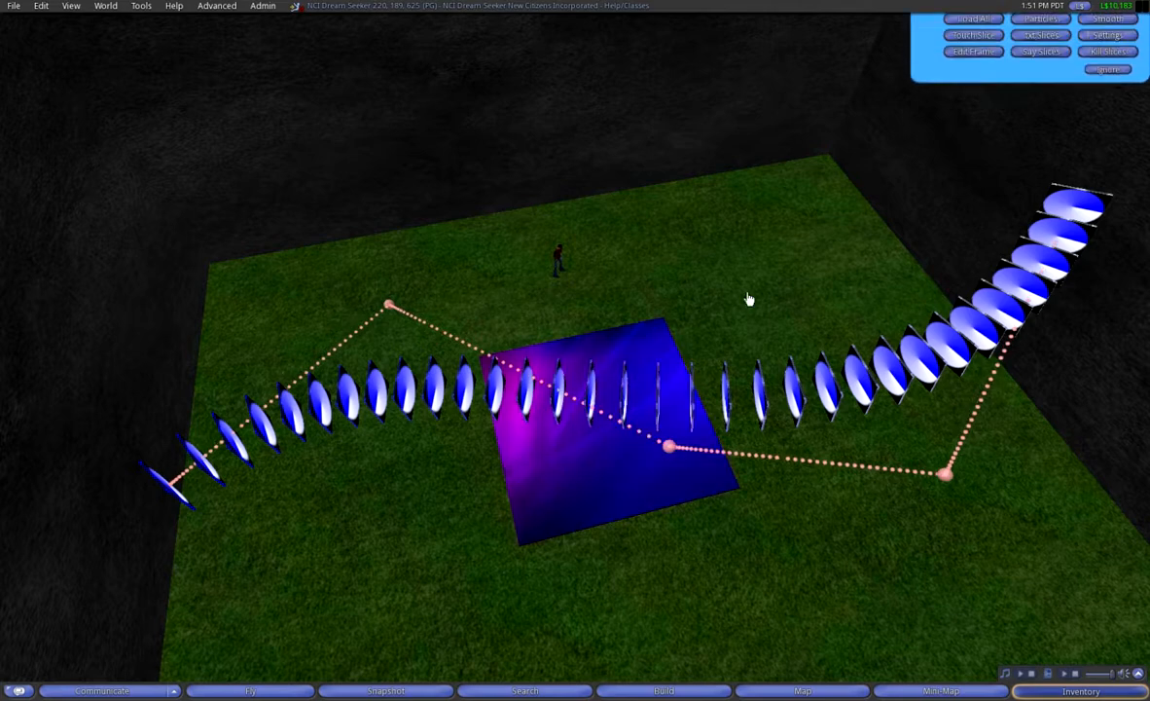
click(988, 172)
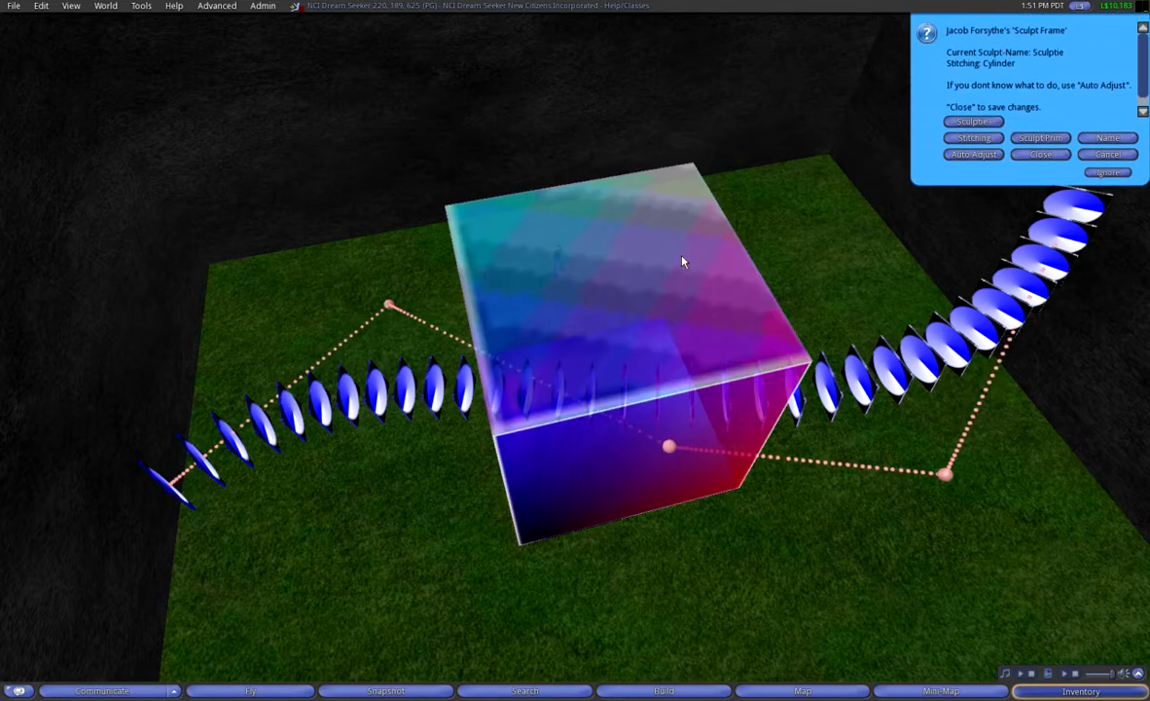
click(971, 153)
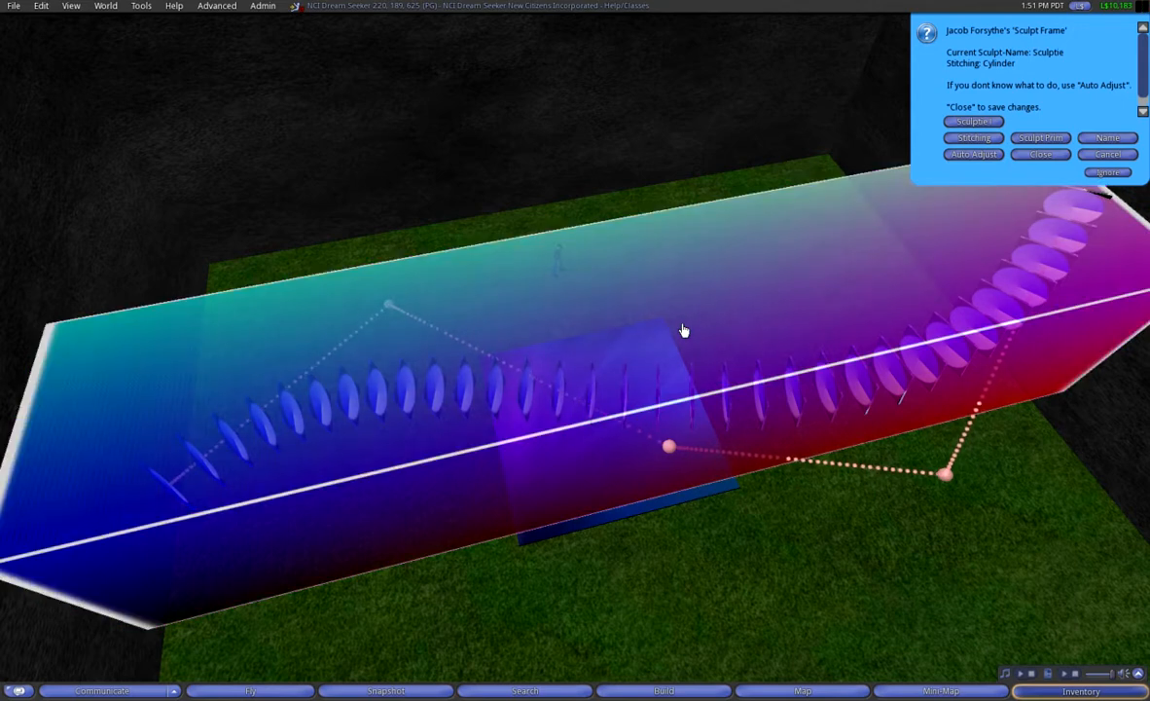
- Create a sculpt prim from the sculpt frame, then close the frame to save its changes
click(997, 155)
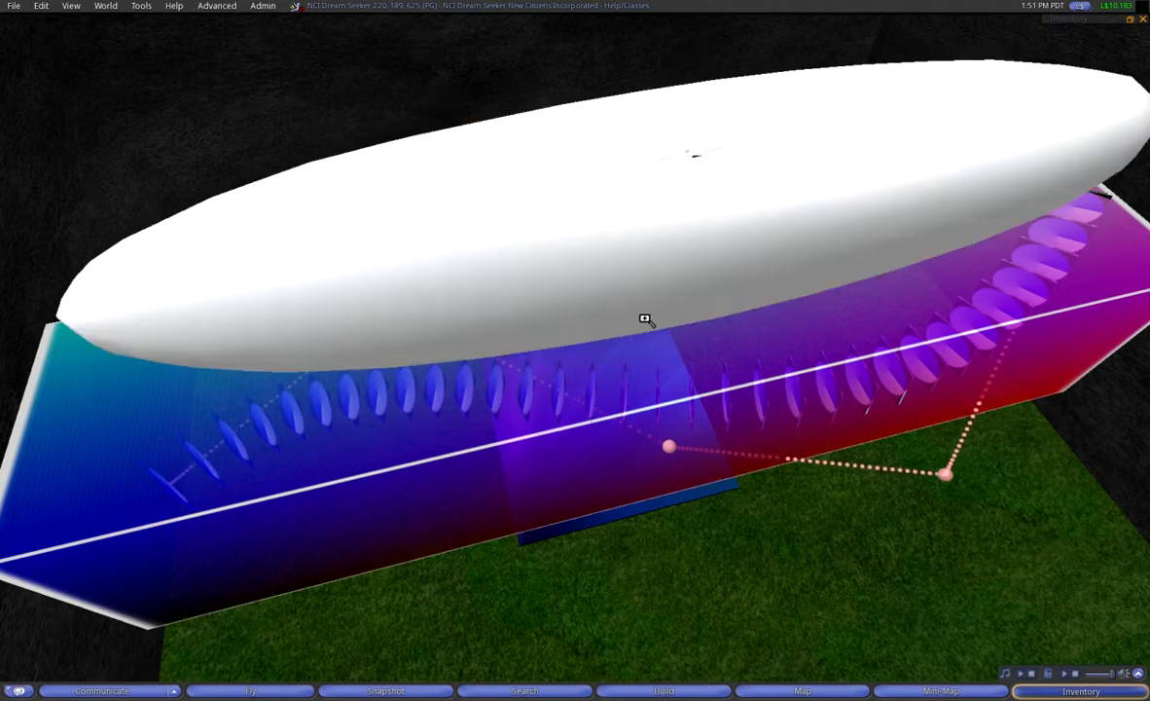
alt+drag(644, 319, 652, 263)
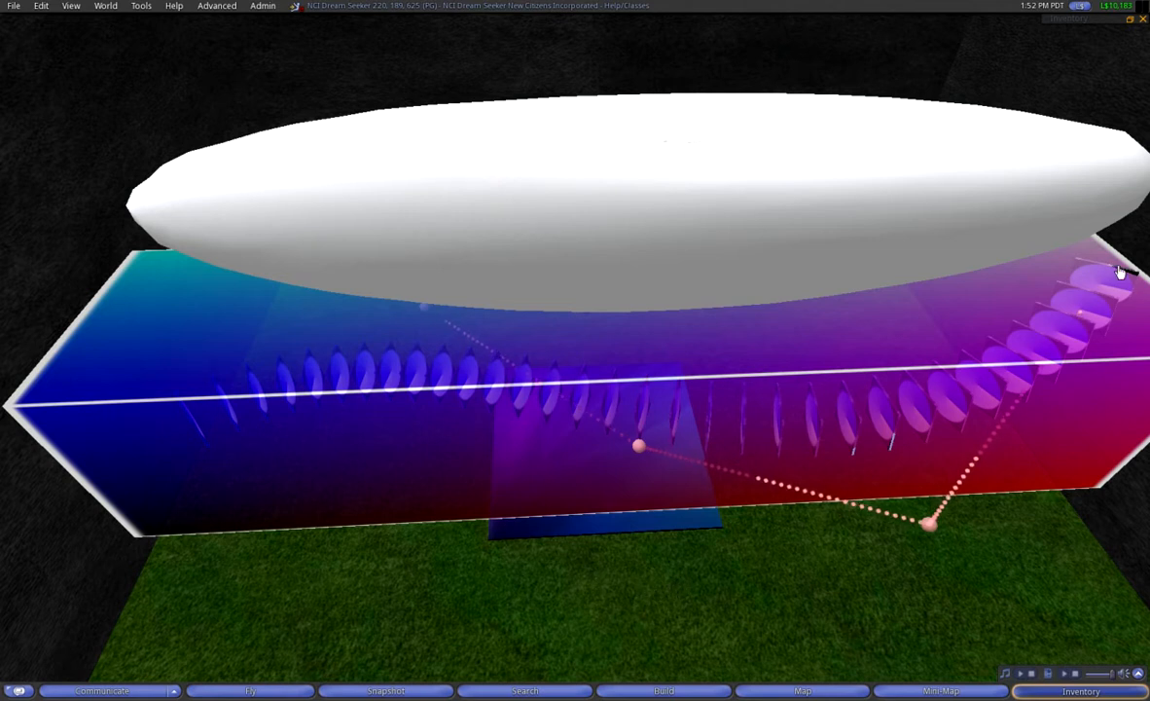
click(546, 430)
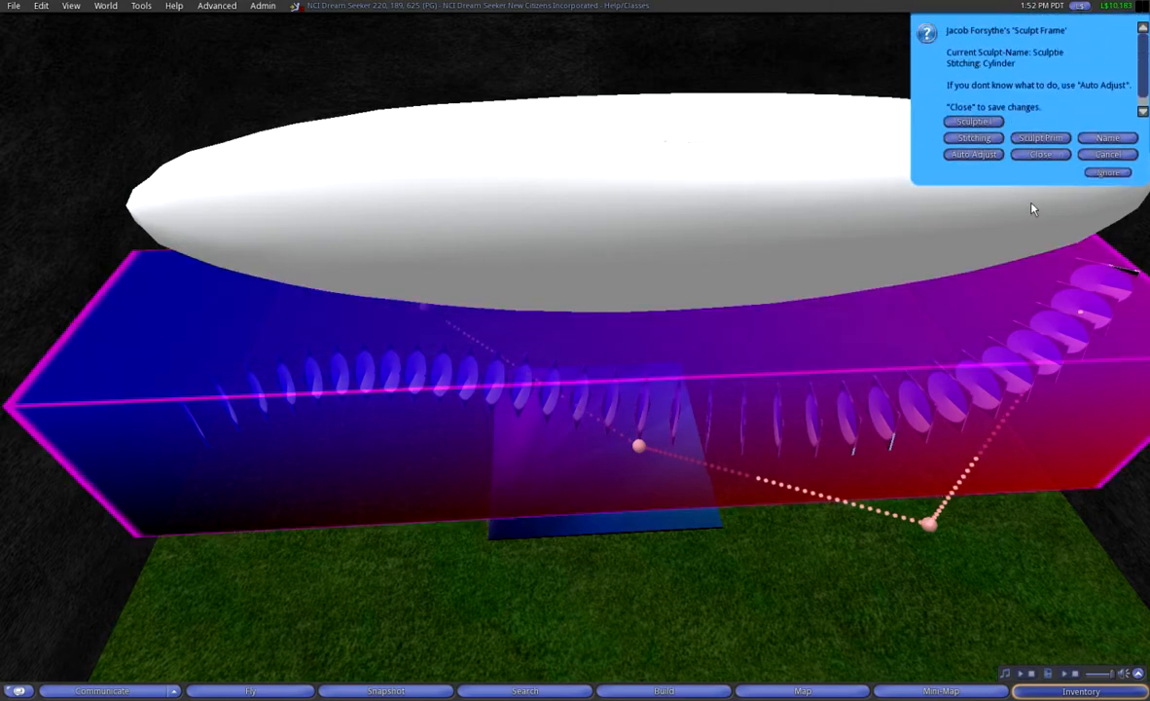
click(959, 156)
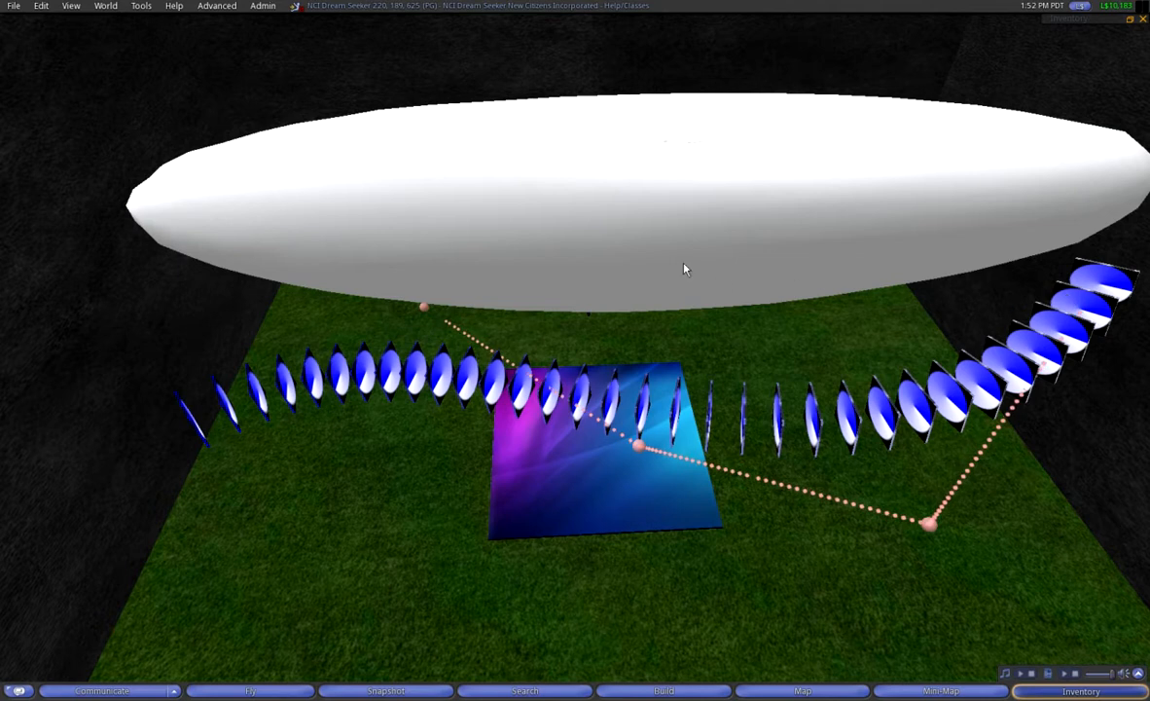
- Reopen the sculpt frame, auto-adjust it again and generate the sculptie from the slices
click(617, 475)
click(974, 171)
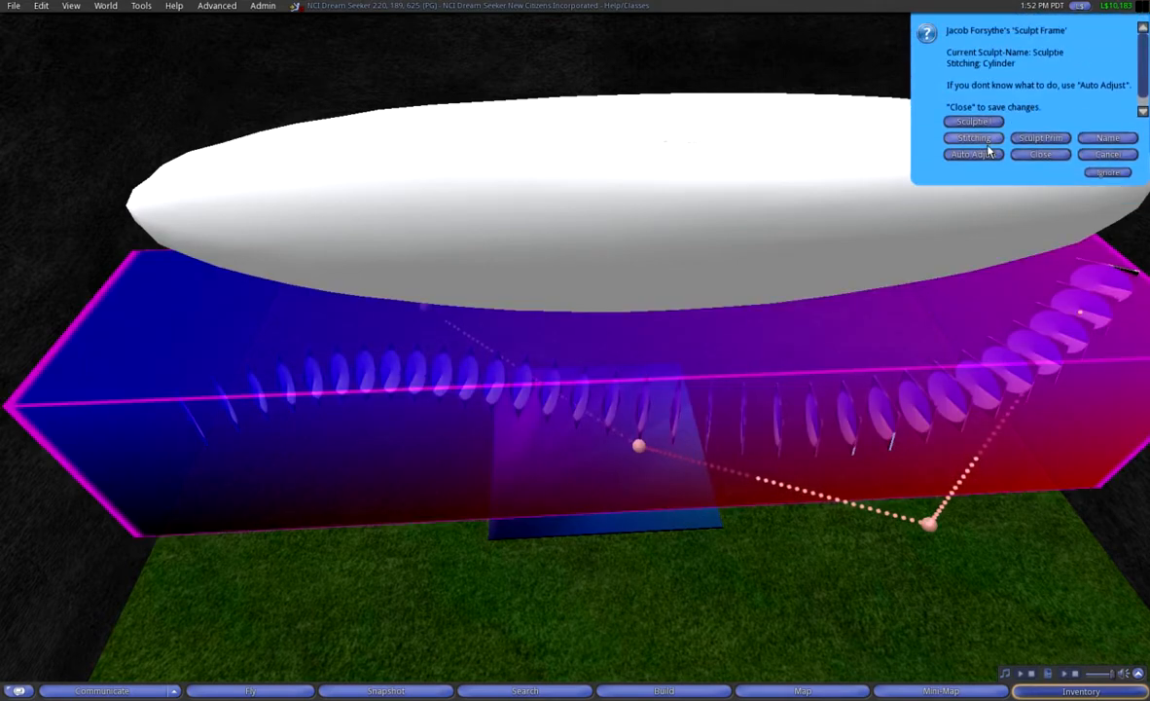
click(975, 155)
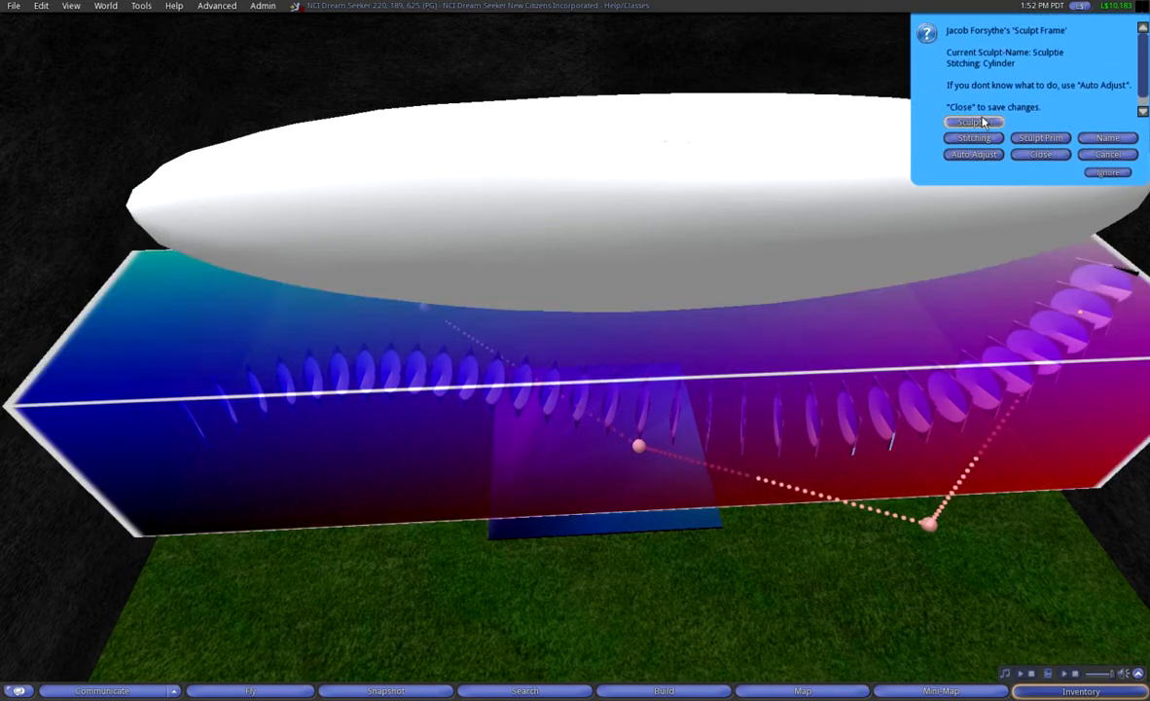
click(901, 114)
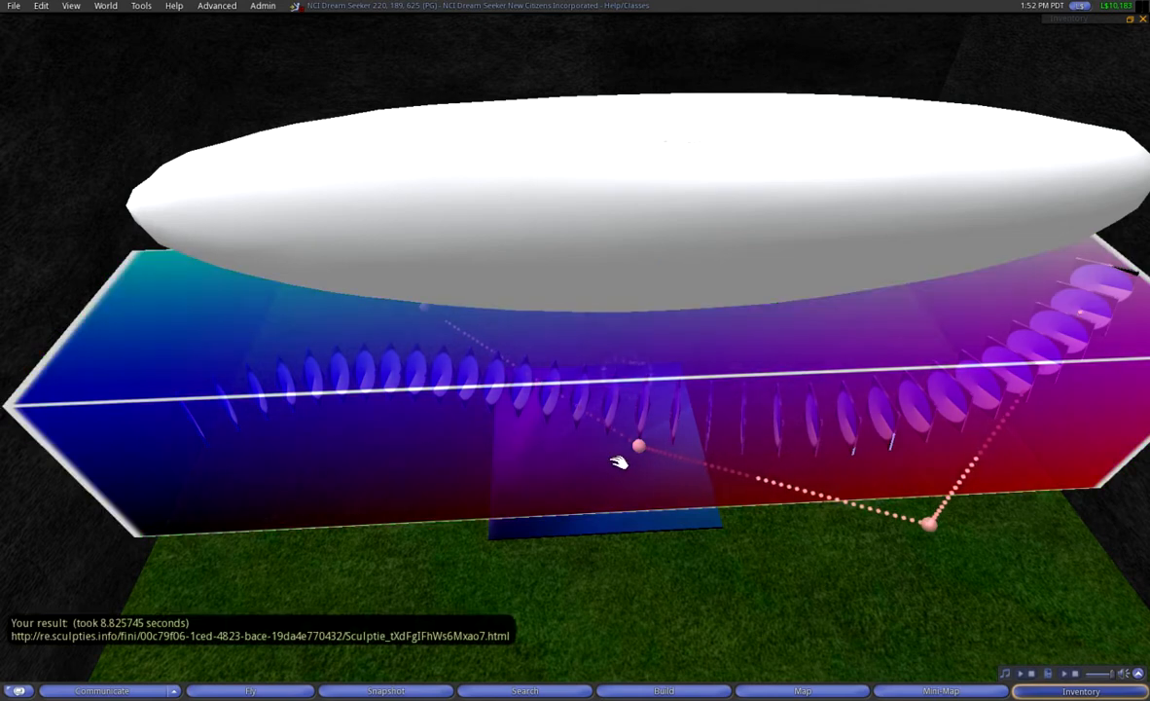
- Select the Sculptie_7_alpha texture among the recent inventory items and close the sculpt frame
key(ctrl+h)
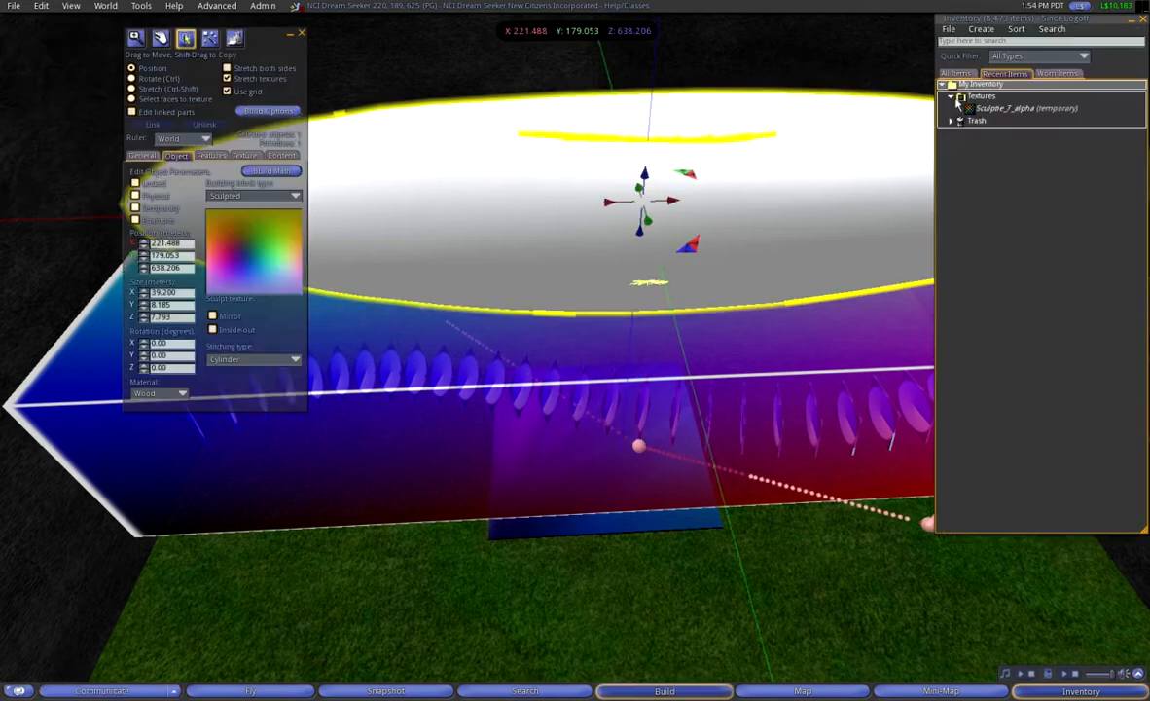
click(529, 234)
click(1003, 108)
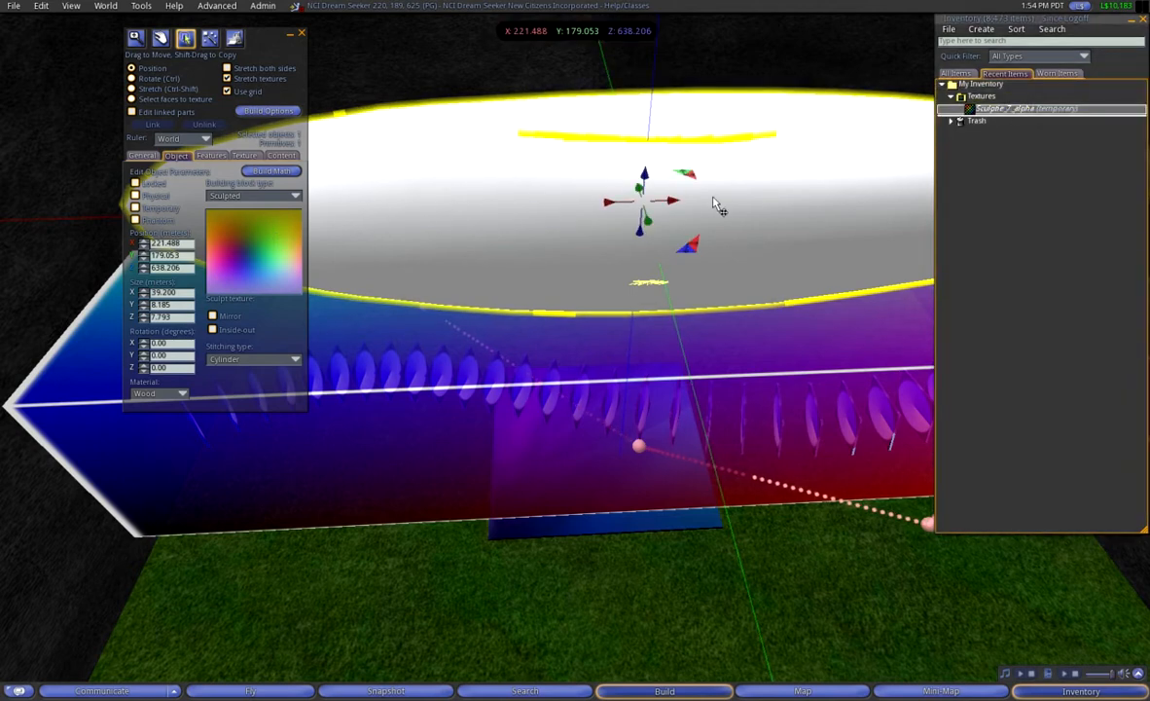
right_click(652, 416)
click(650, 375)
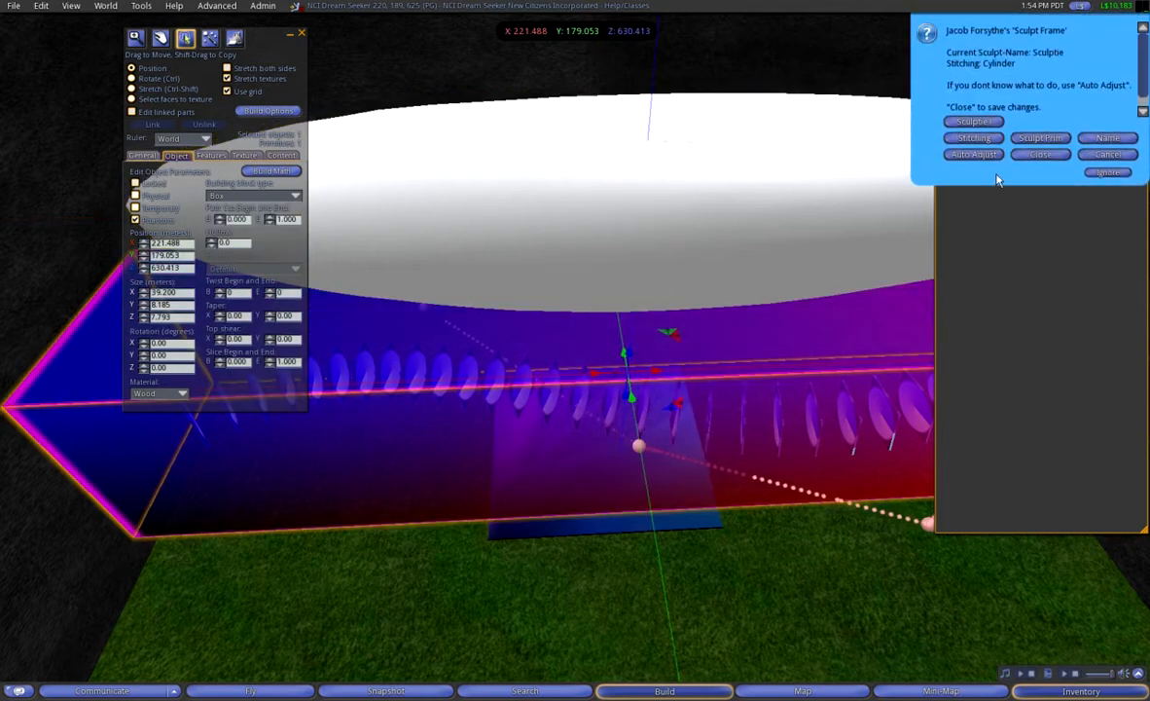
click(1034, 155)
- Lower the sculpted prim onto the slices at about Z 630.45 m and apply Sculptie_7_alpha as its sculpt texture
click(672, 210)
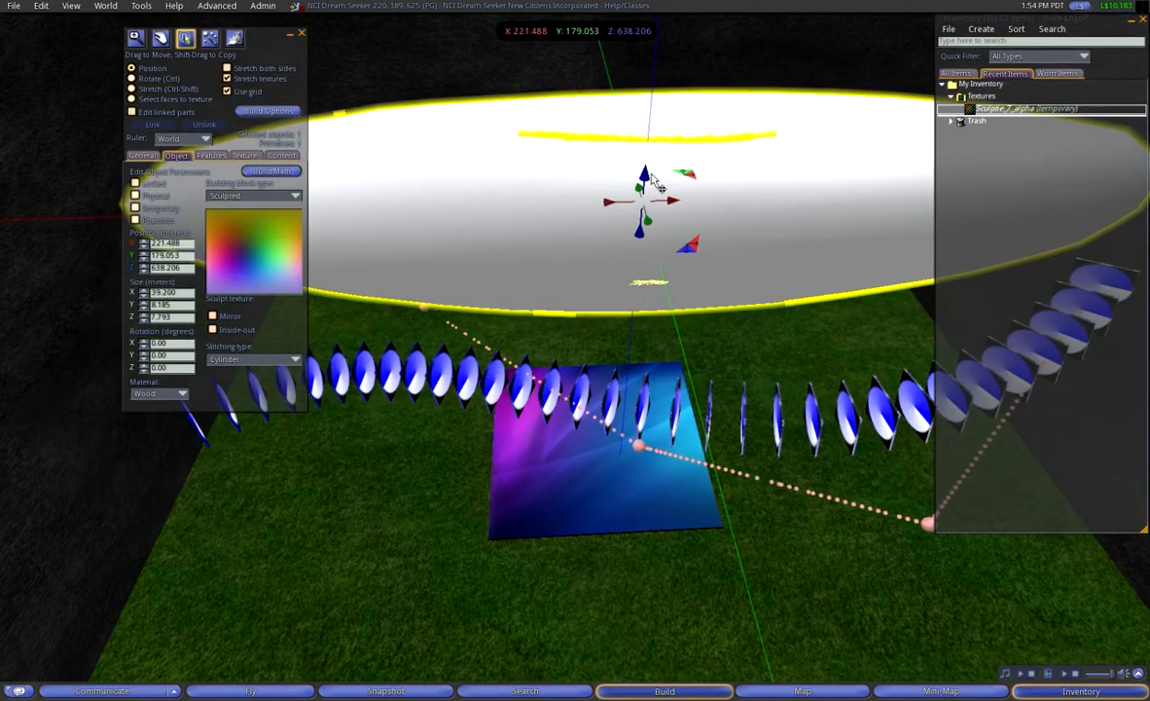
drag(644, 183, 744, 367)
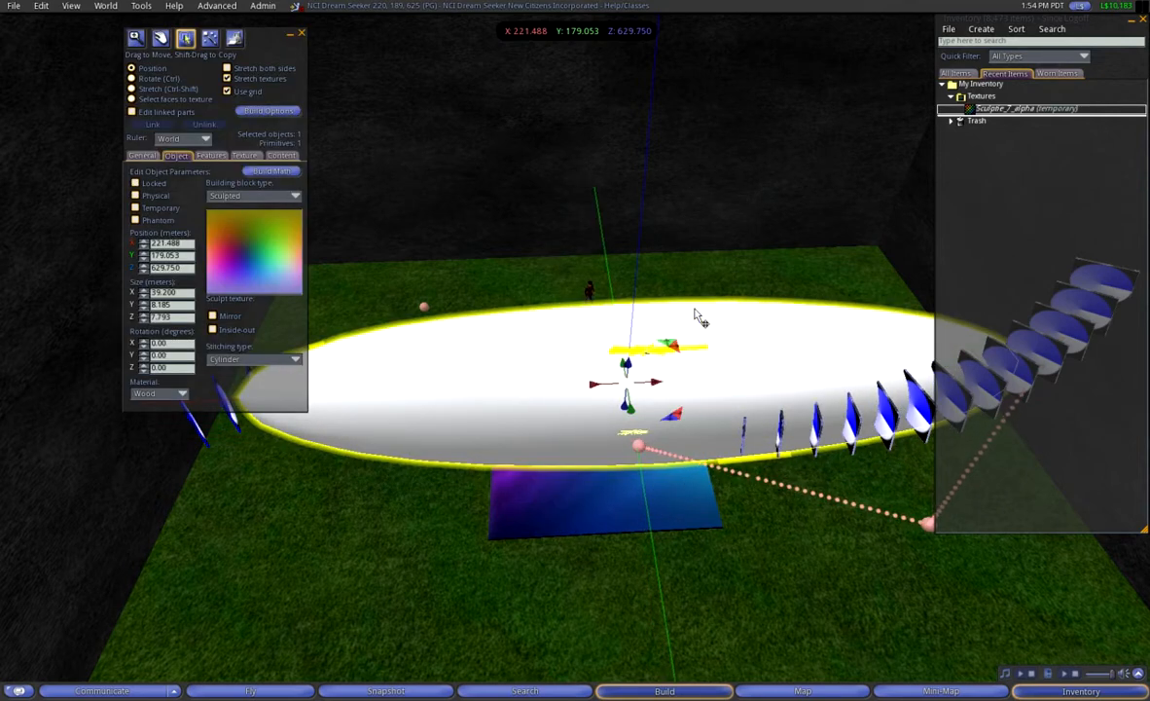
mouse_move(981, 109)
mouse_down()
mouse_move(348, 195)
mouse_move(251, 264)
mouse_up()
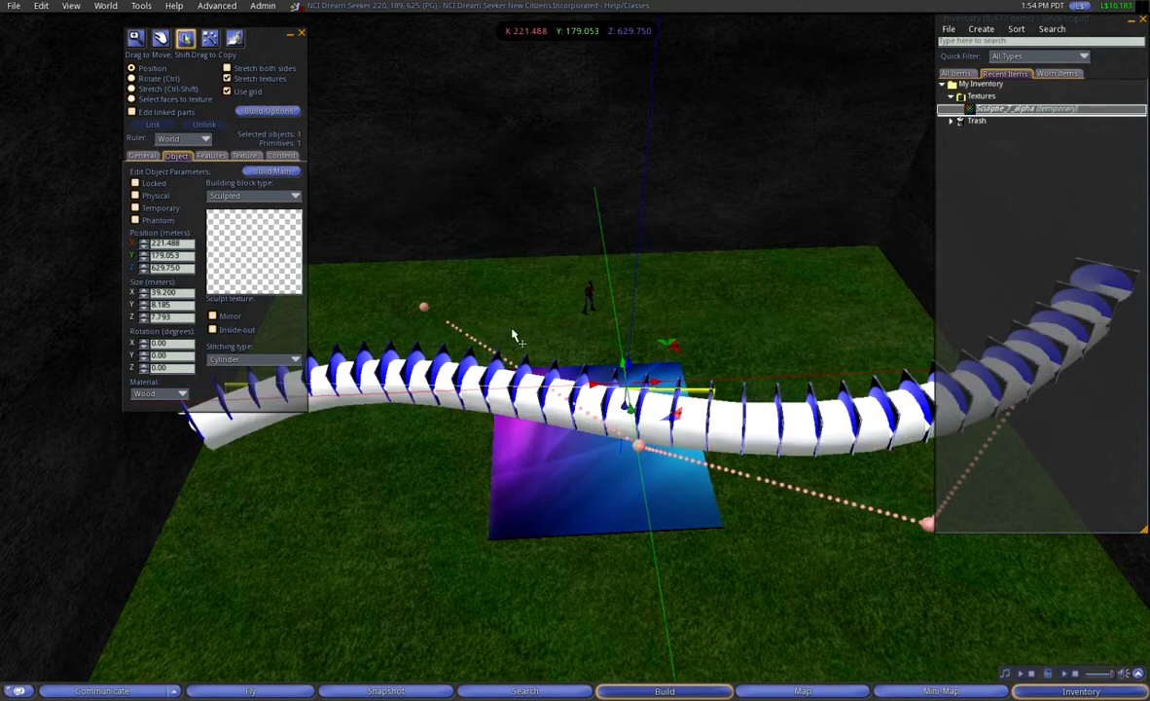
mouse_move(602, 397)
alt+mouse_down()
mouse_move(632, 375)
mouse_move(555, 331)
mouse_move(589, 294)
alt+mouse_up()
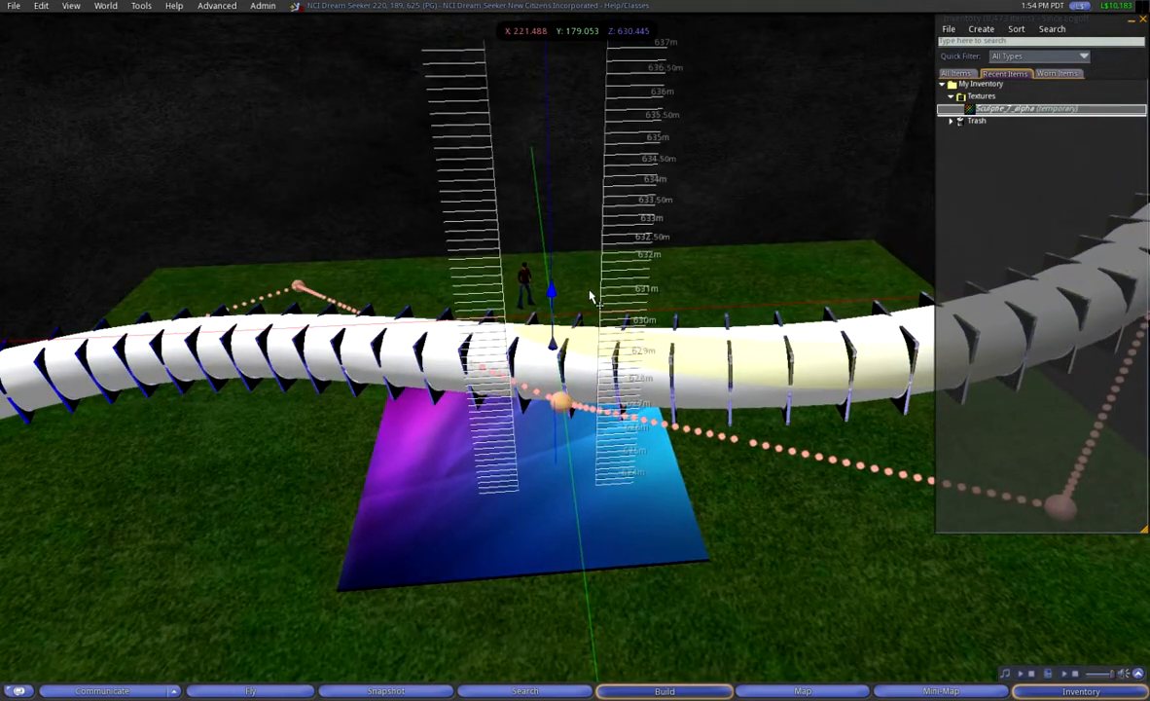
- Lower the sculpted prim to Z 630.342 m, check its fit against the slices from above, and finish editing it
mouse_move(590, 345)
alt+mouse_down()
mouse_move(949, 356)
mouse_move(736, 578)
alt+mouse_up()
mouse_move(599, 320)
alt+mouse_down()
mouse_move(623, 215)
mouse_move(817, 219)
mouse_move(783, 216)
mouse_move(584, 124)
mouse_move(586, 160)
mouse_move(467, 185)
mouse_move(699, 669)
alt+mouse_up()
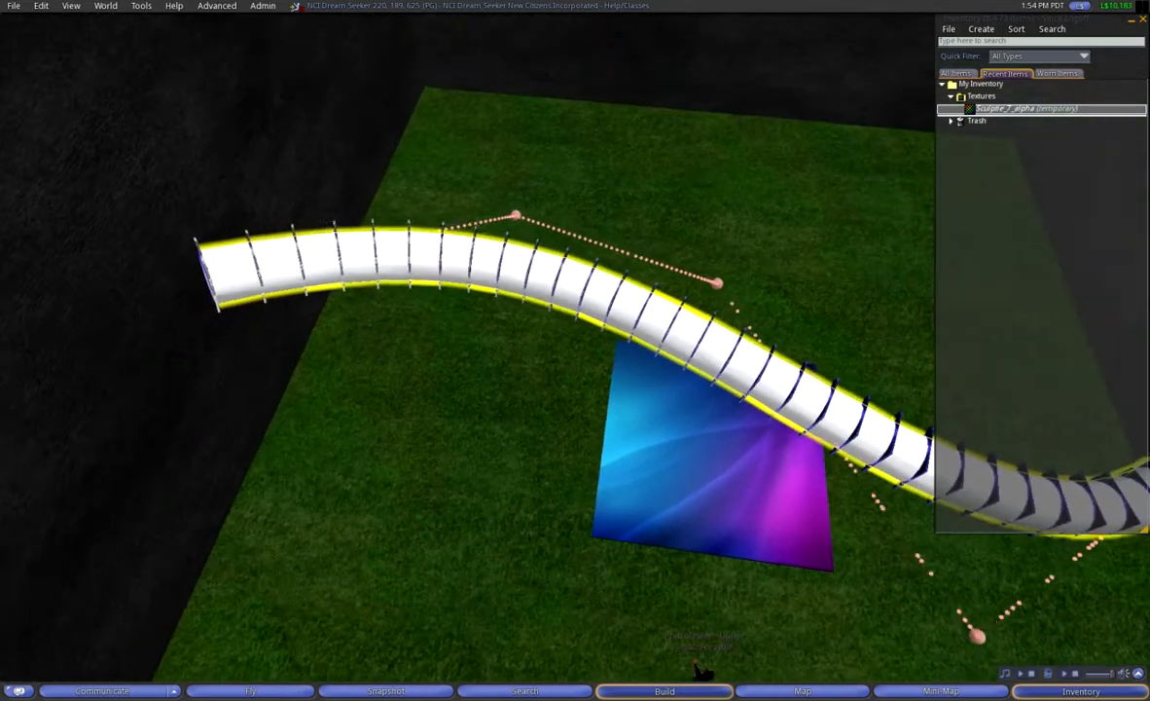
alt+drag(541, 296, 541, 296)
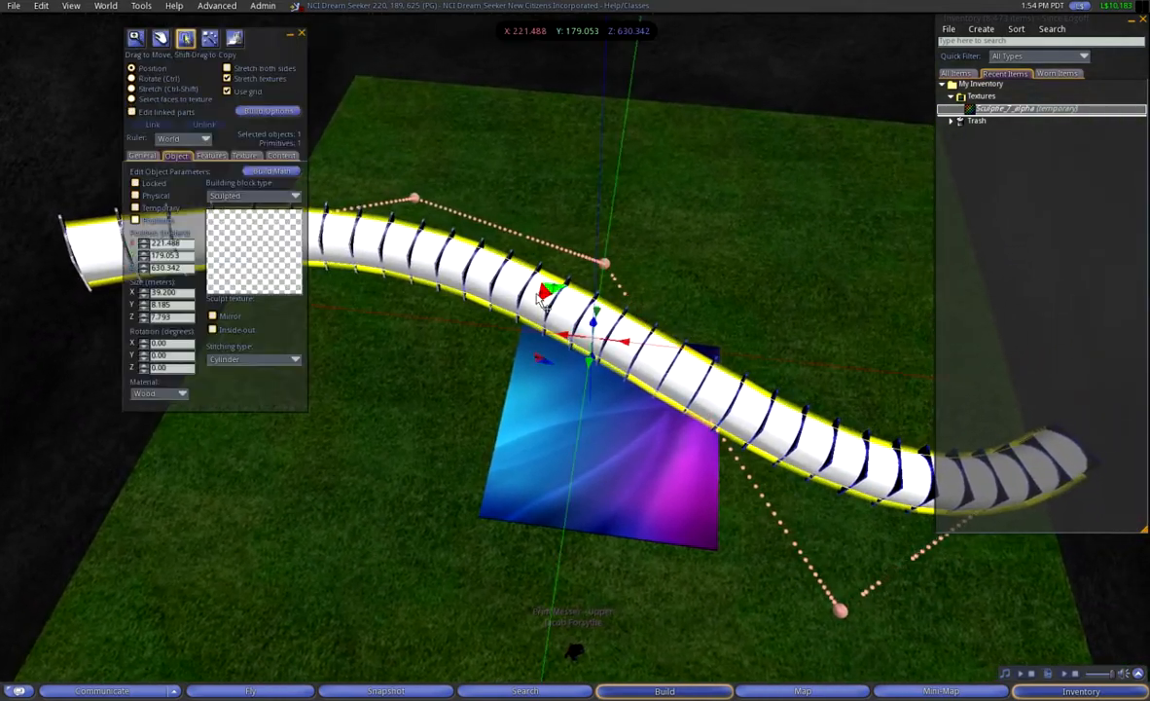
click(302, 35)
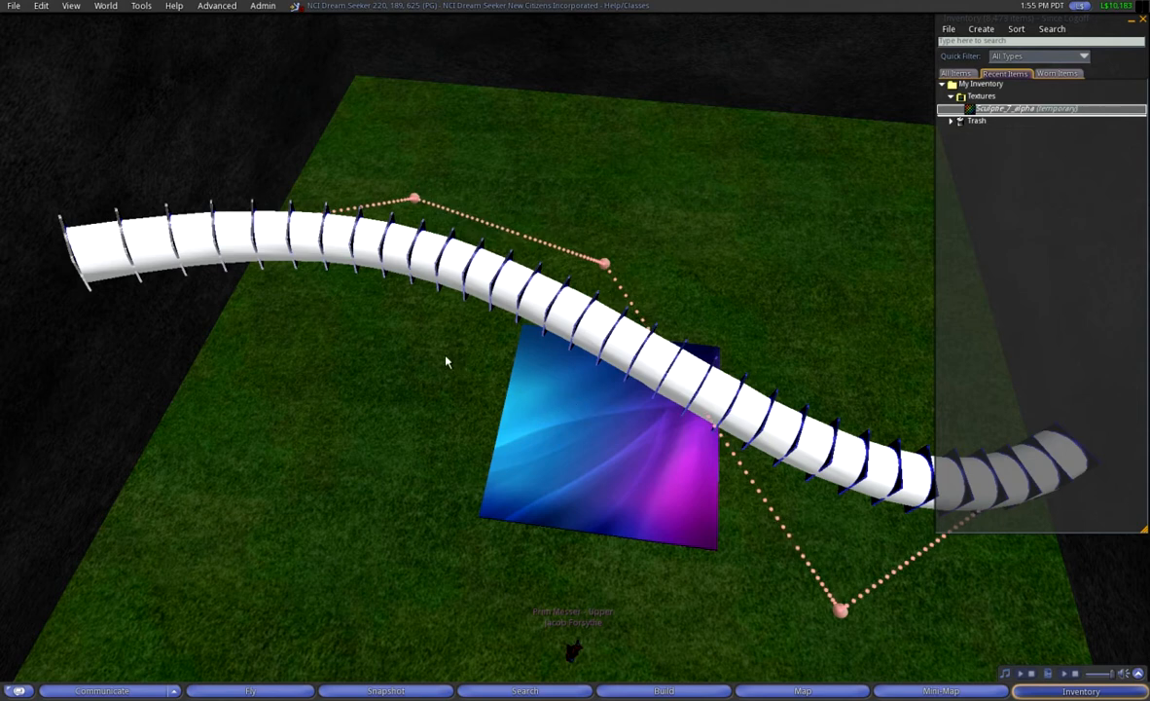
- Deactivate the B-spline that bends the slices and remove its control prims
click(606, 265)
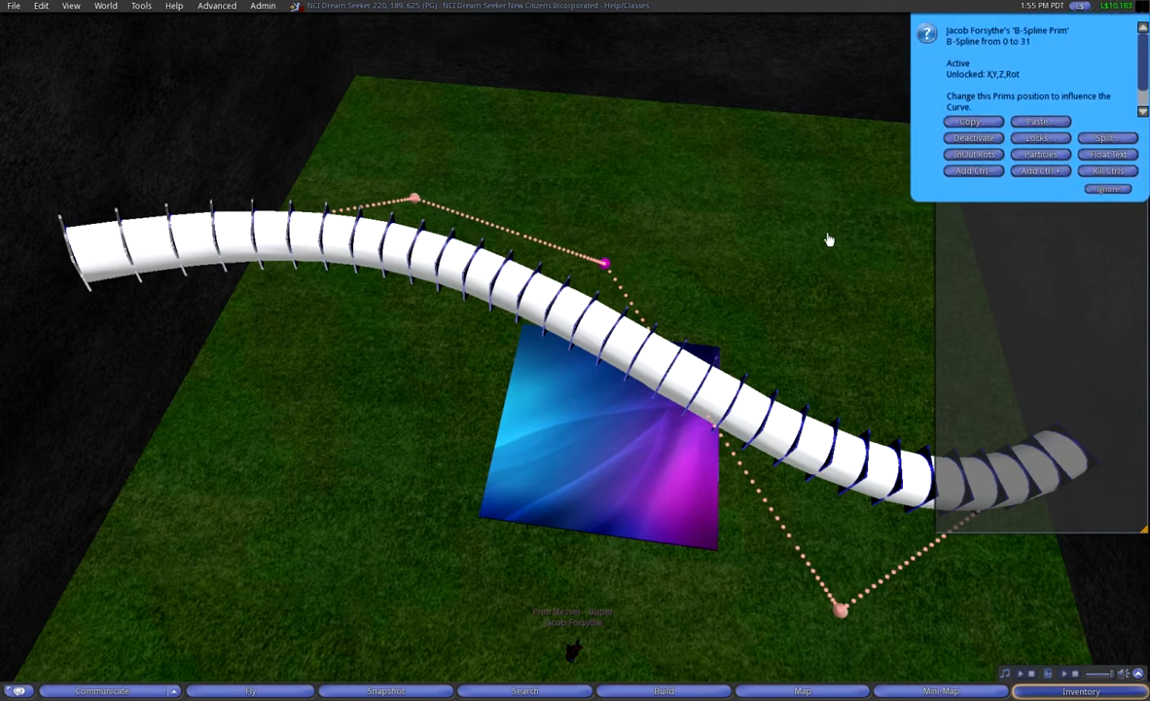
click(970, 146)
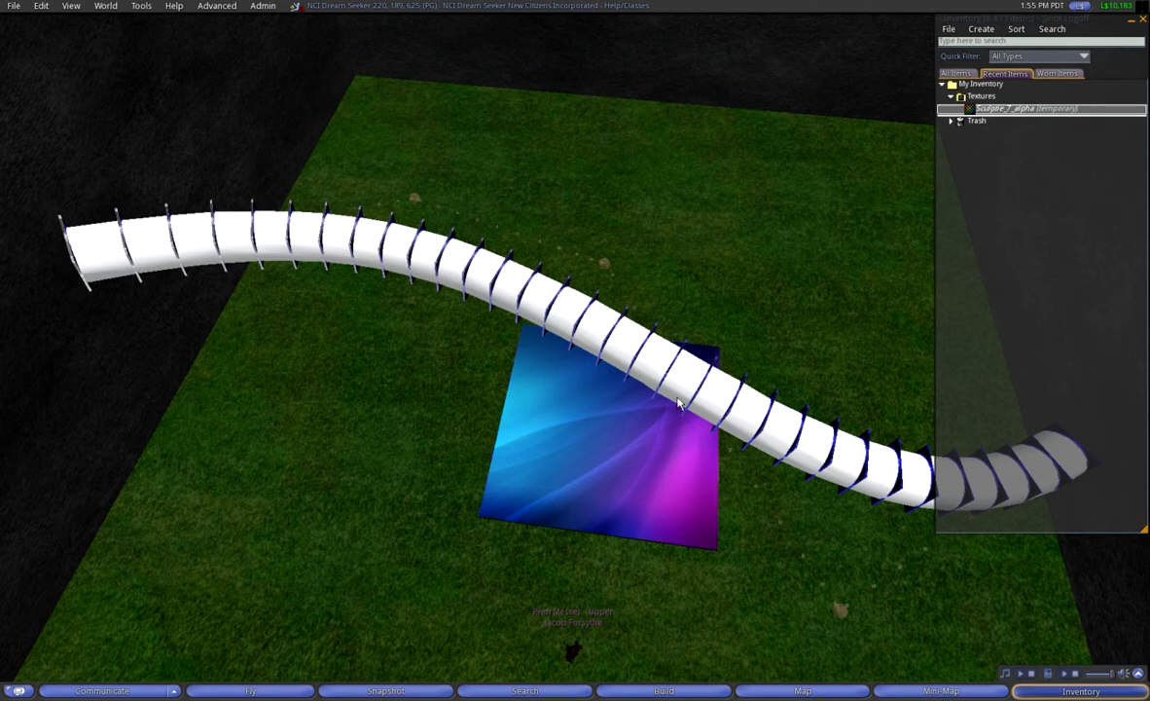
click(606, 267)
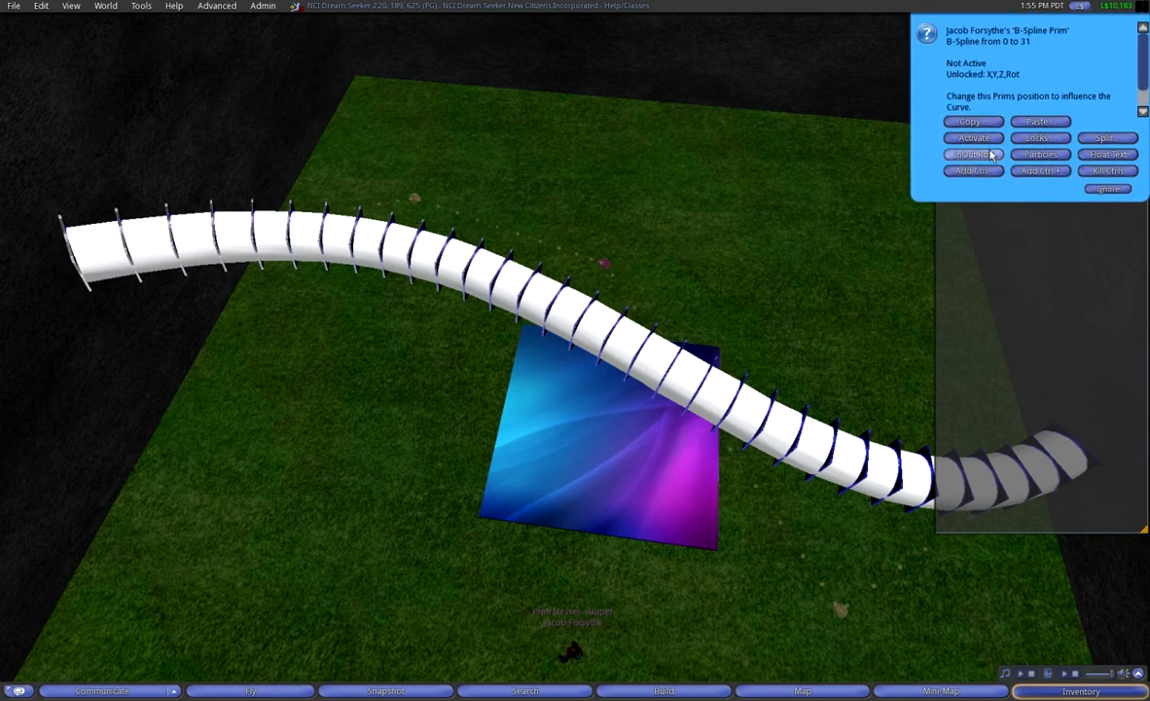
click(1087, 178)
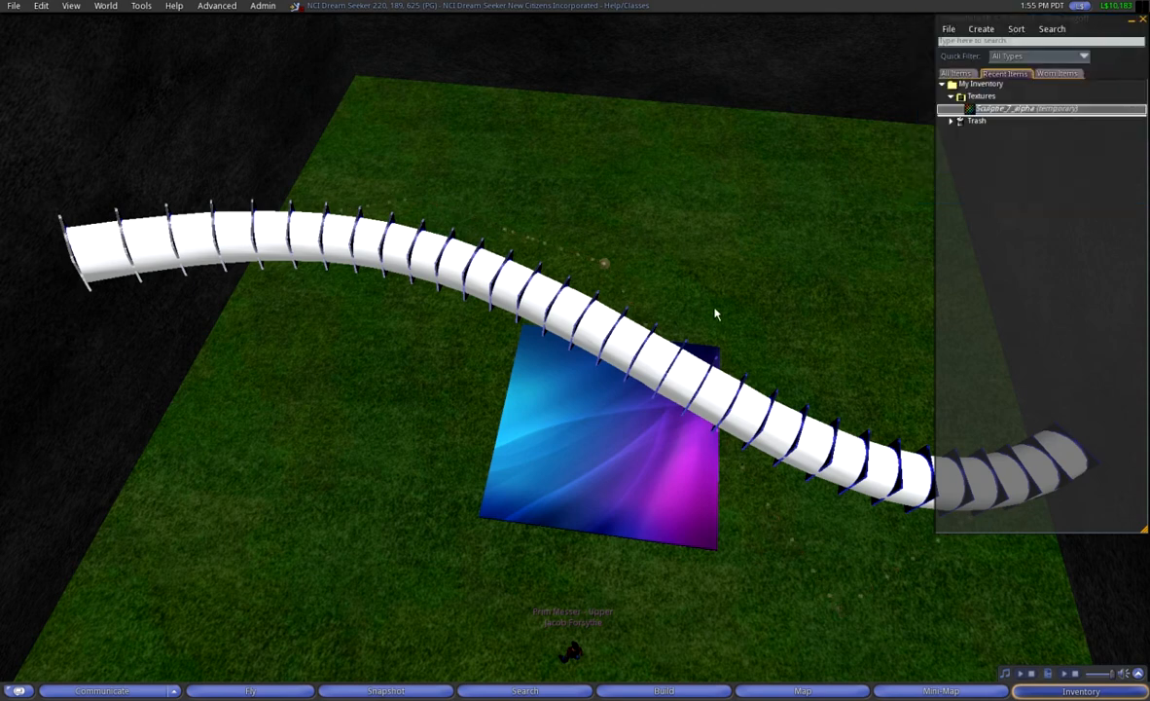